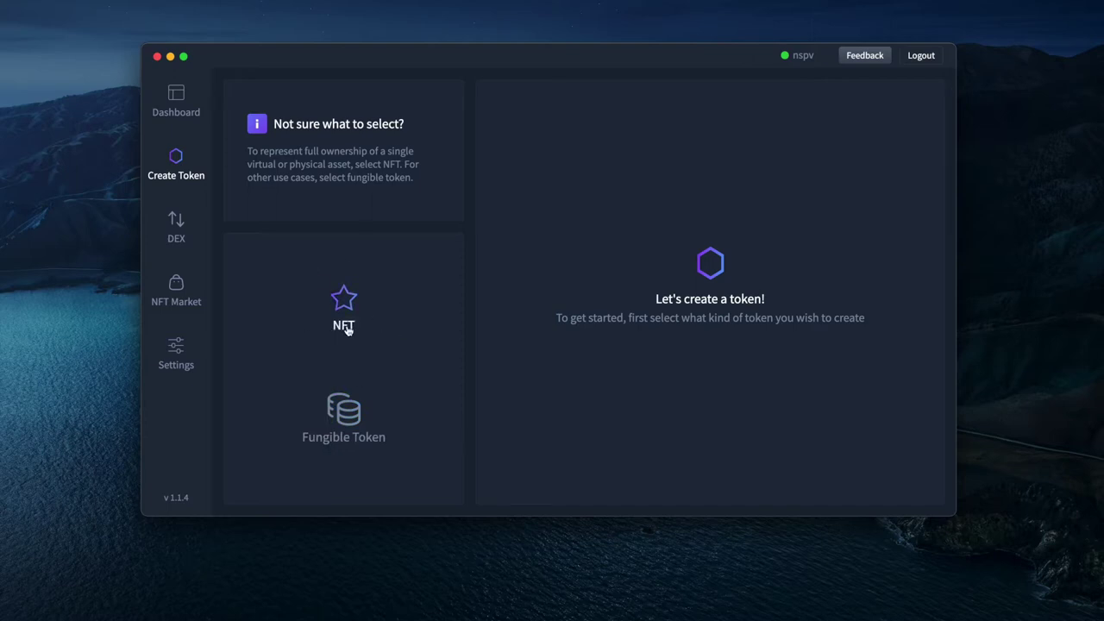
After a quick dashboard visit, choose Fungible Token on the creation page, then switch to NFT
click(185, 121)
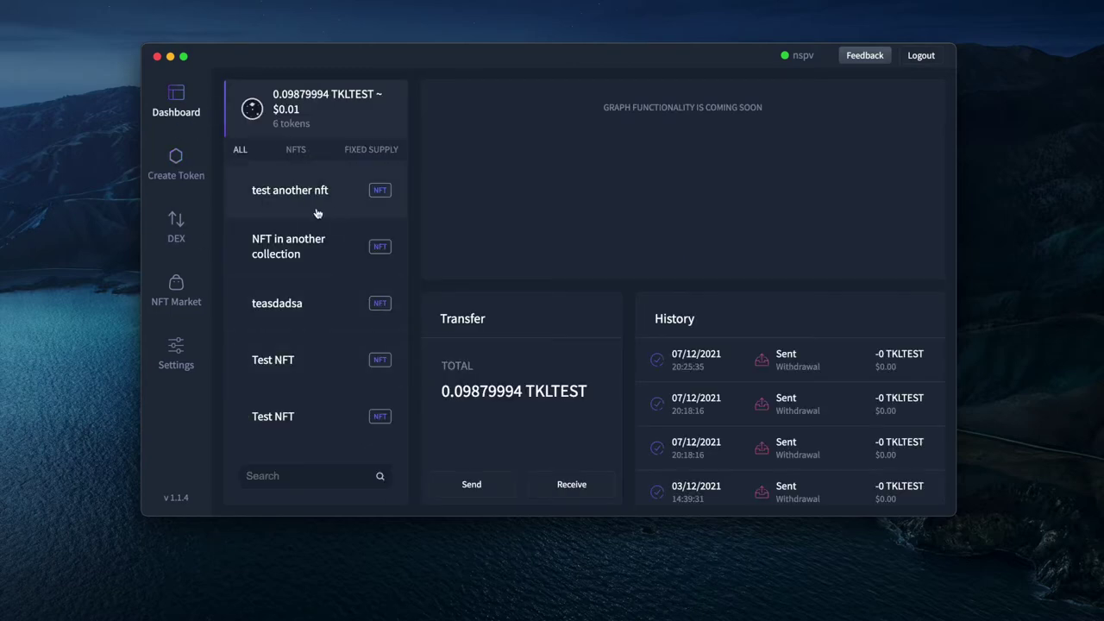
click(183, 168)
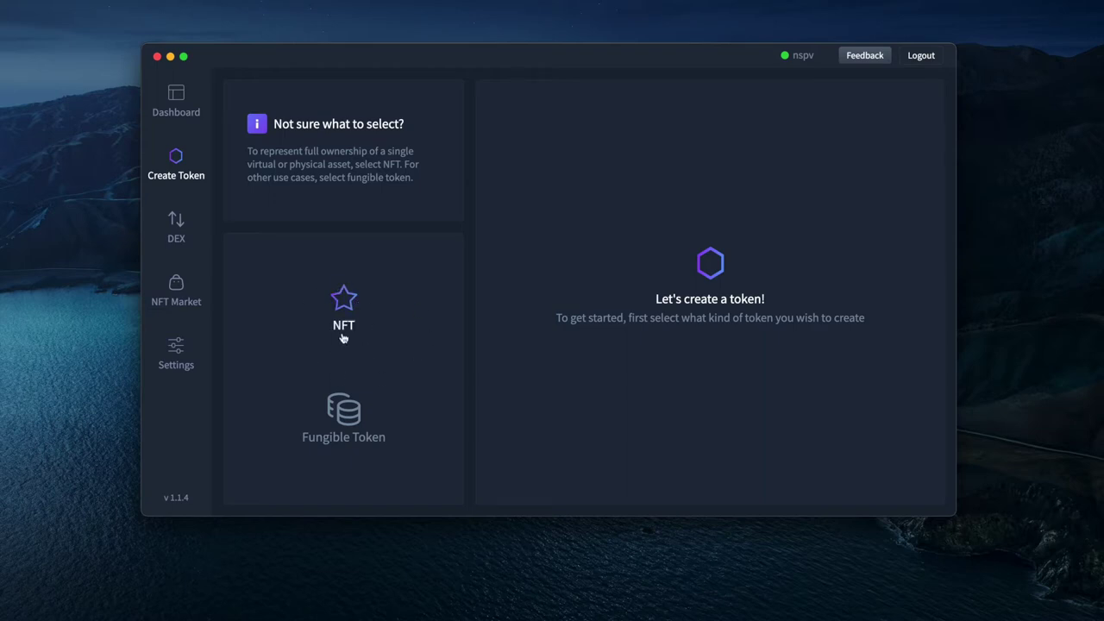
click(343, 434)
click(571, 269)
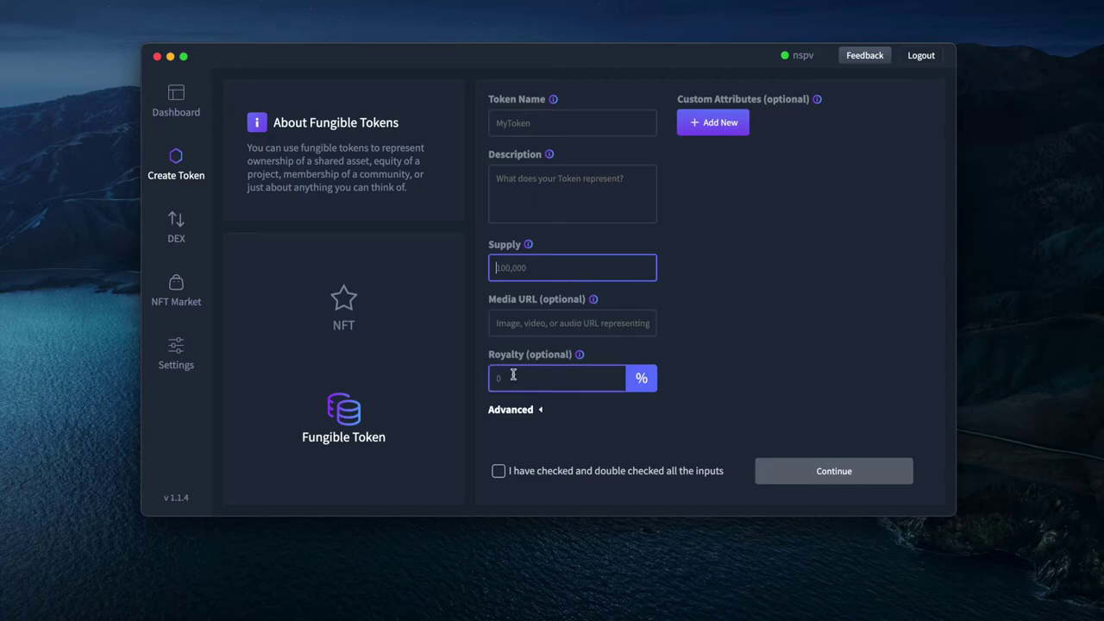
mouse_move(592, 299)
click(344, 313)
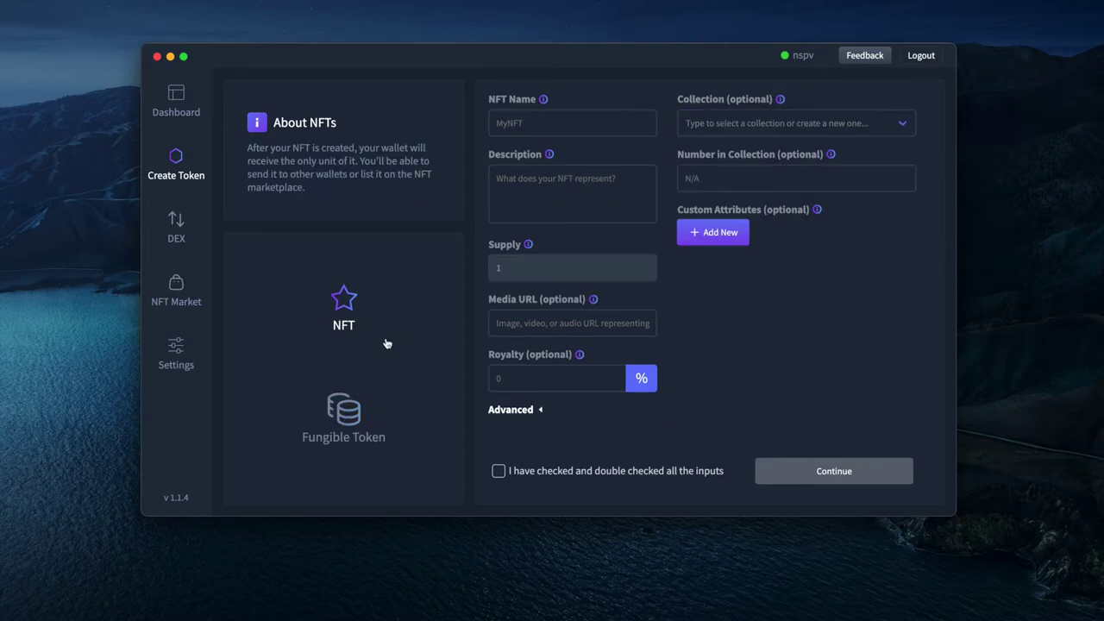
Name the NFT 'Token Creation Walkghrough', add filler description 'jasljaklsjdlka', and select the Media URL field
click(568, 119)
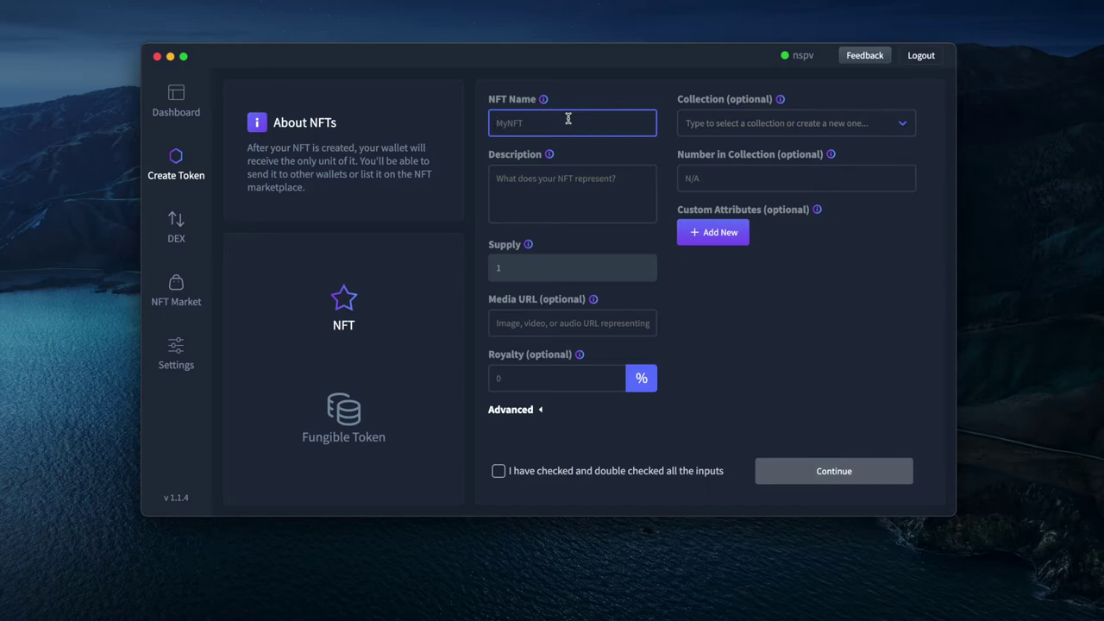
text(Token Creation Walkg)
text(hrough)
key(Tab)
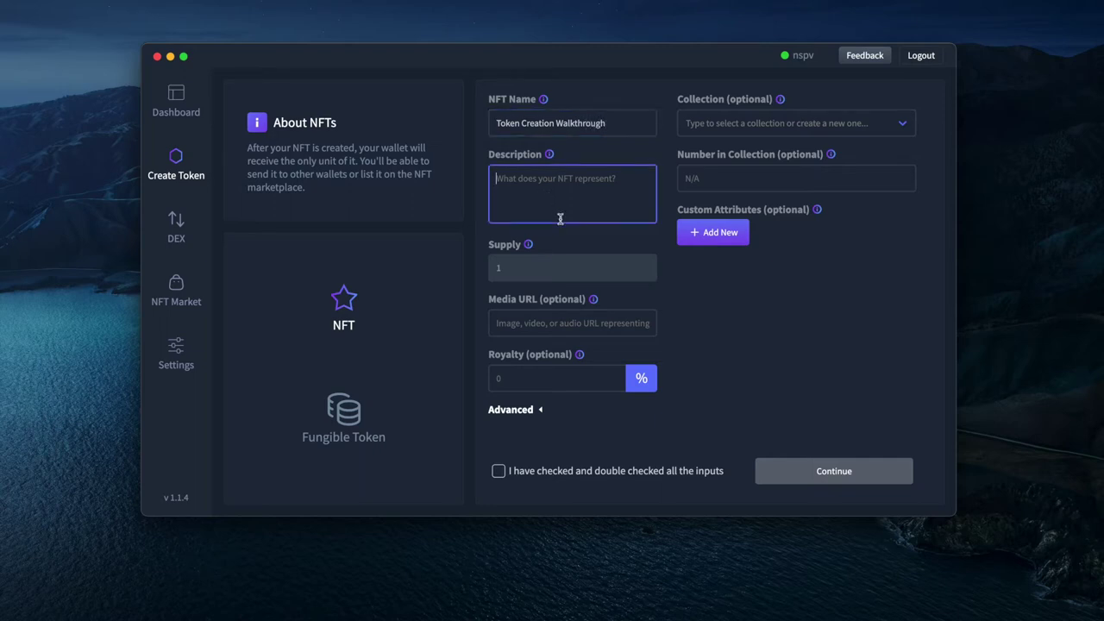
text(jasljaklsjdlka)
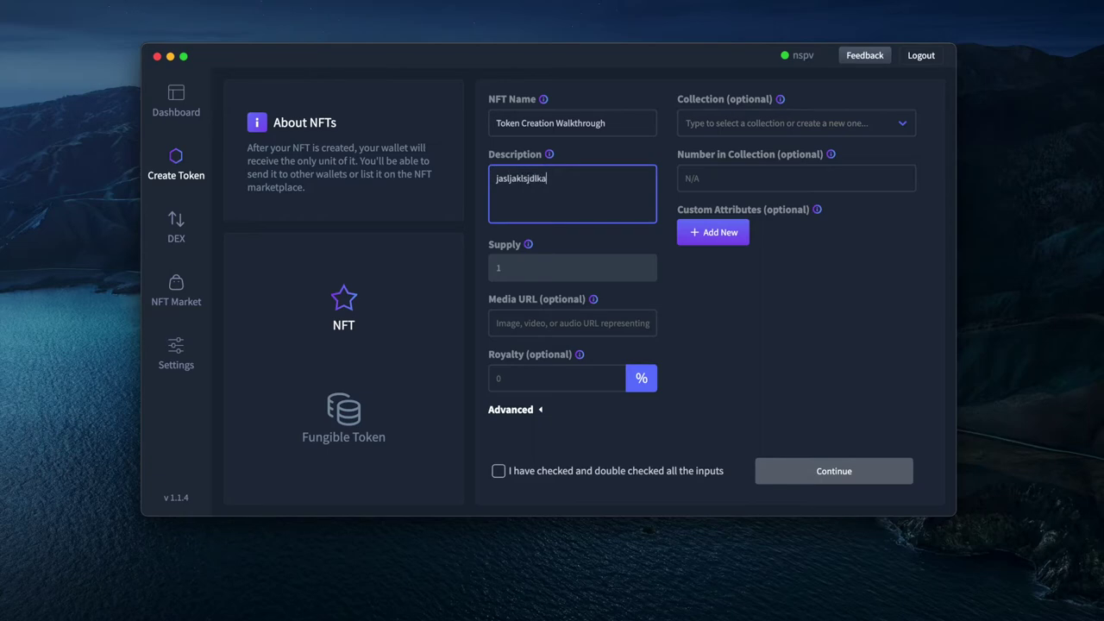
key(super+a)
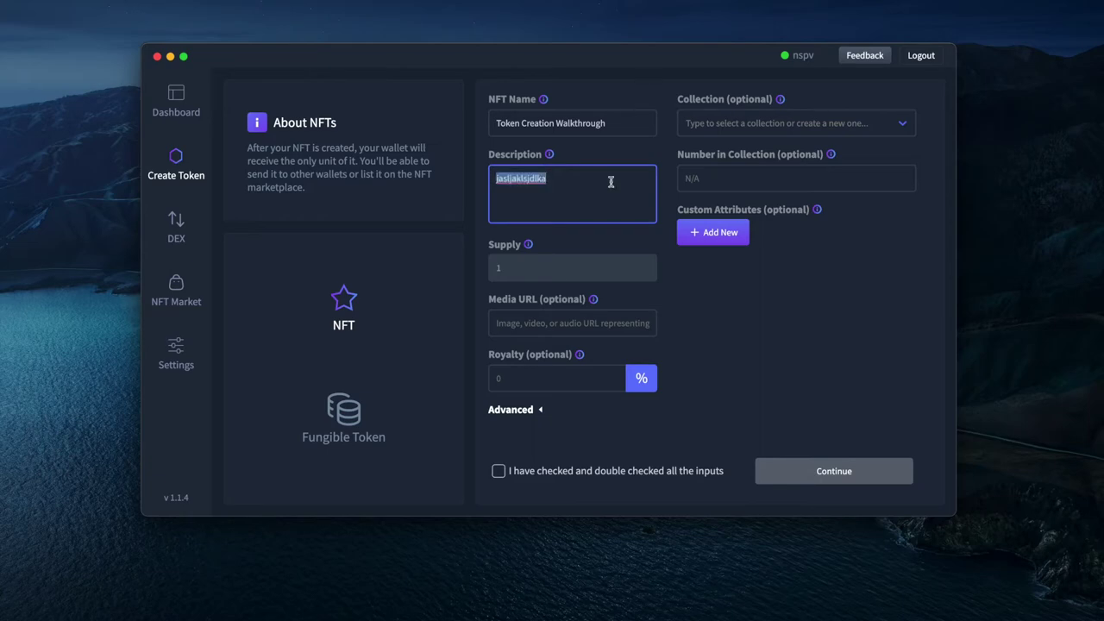
click(530, 326)
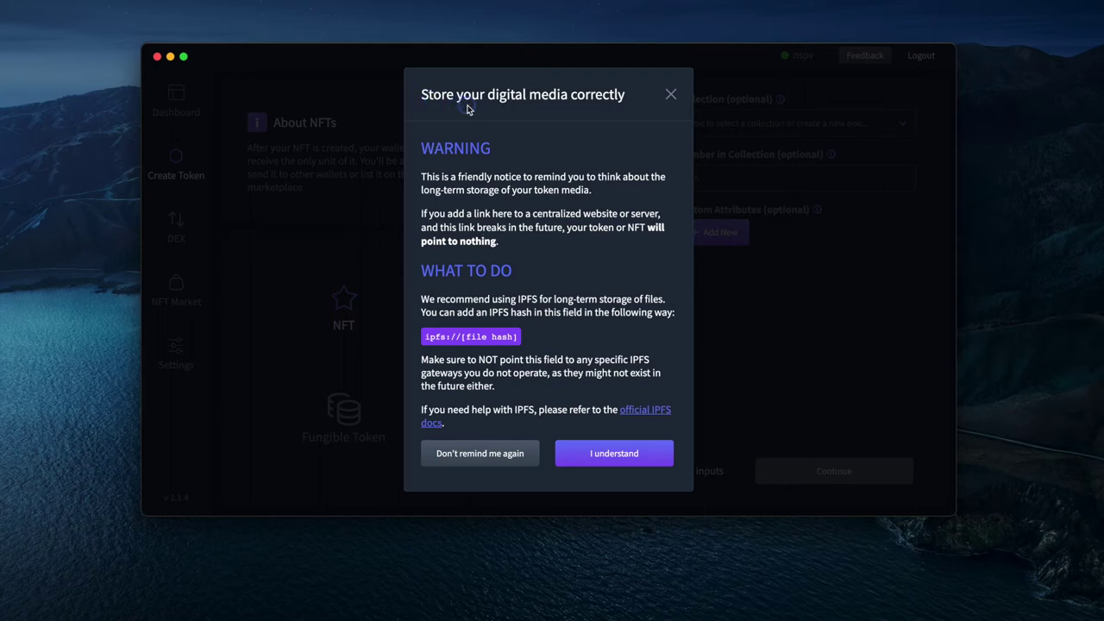
Close the 'Store your digital media correctly' IPFS warning to return to the NFT form
drag(513, 93, 517, 96)
click(516, 93)
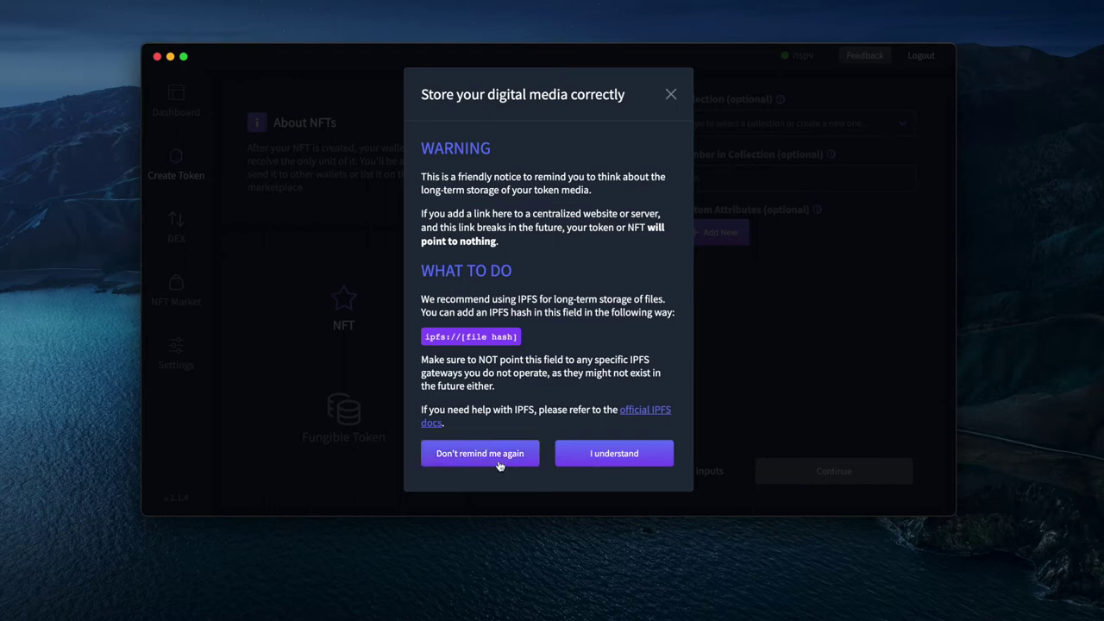
click(461, 464)
Paste the ipfs:// link as the media URL, then enter a 99 royalty and delete it again
click(573, 323)
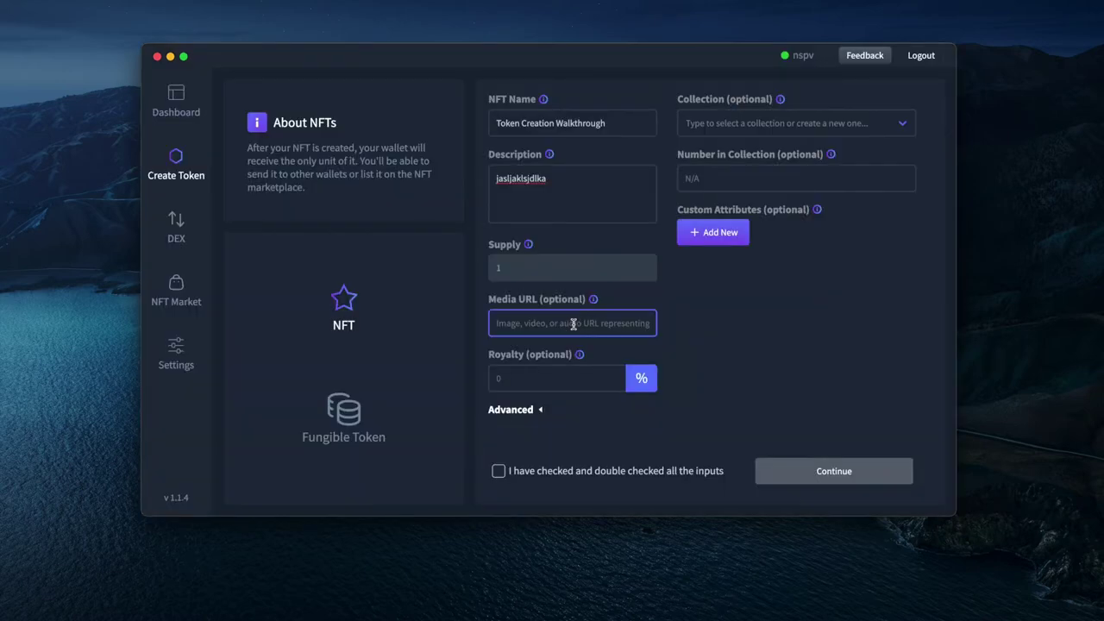
key(super+v)
click(691, 328)
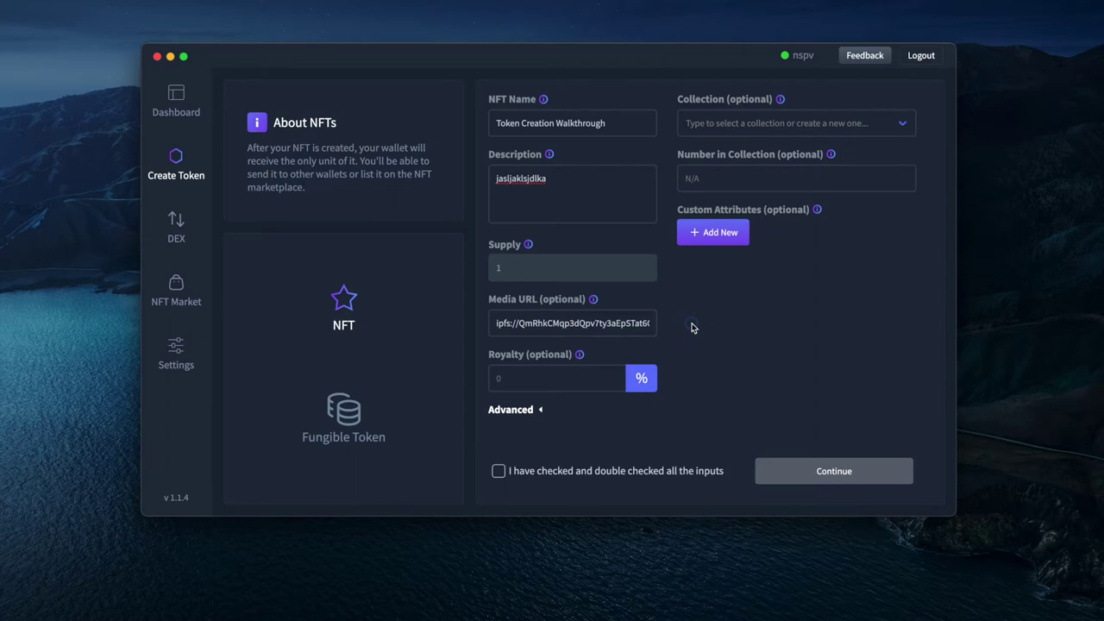
click(577, 374)
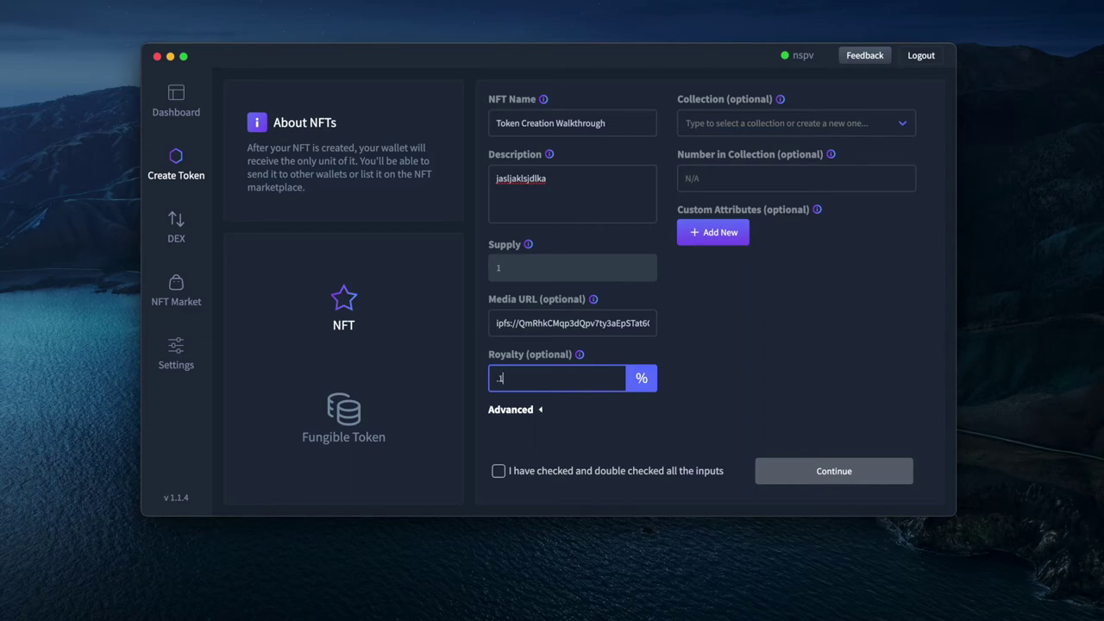
key(BackSpace)
key(BackSpace)
text(99)
double_click(565, 378)
key(BackSpace)
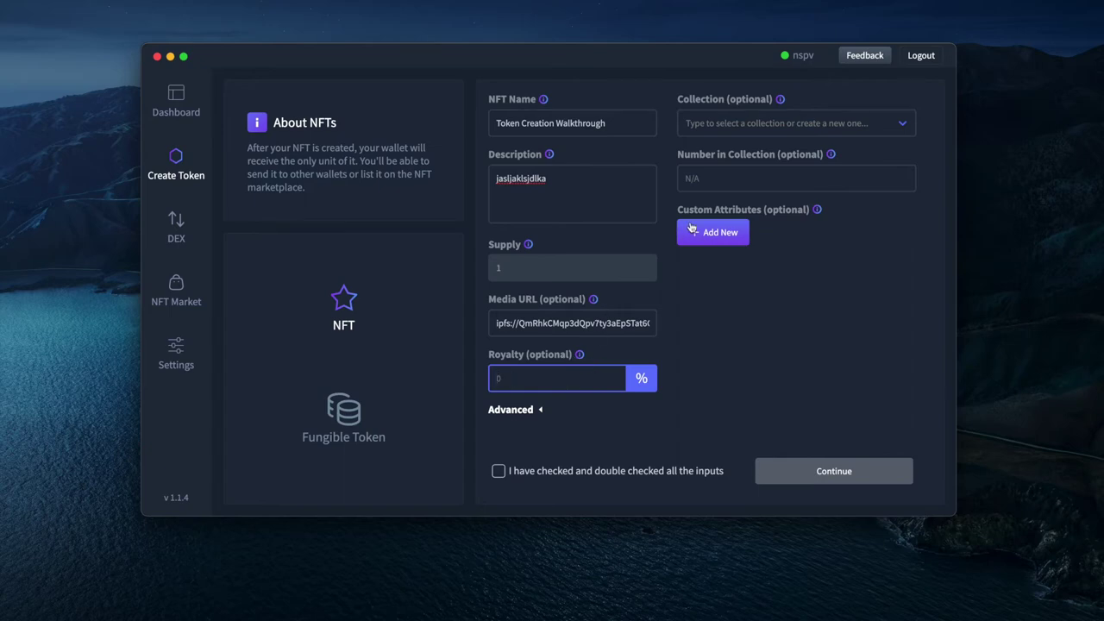
Assign the NFT to the newly created collection 'My New Collection' as number 1
click(744, 129)
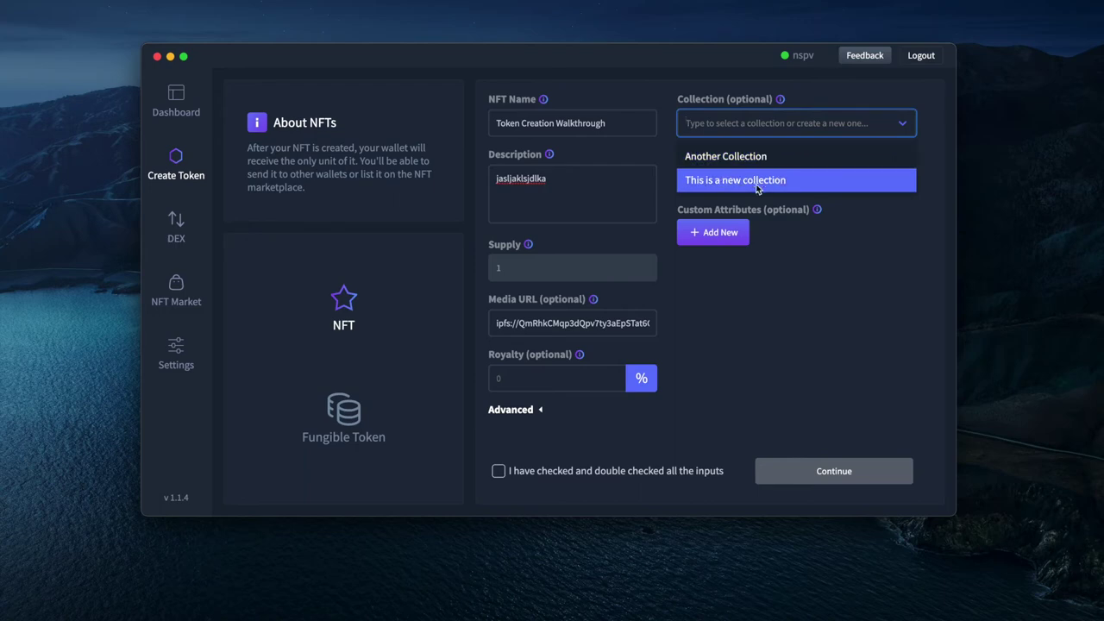
click(749, 156)
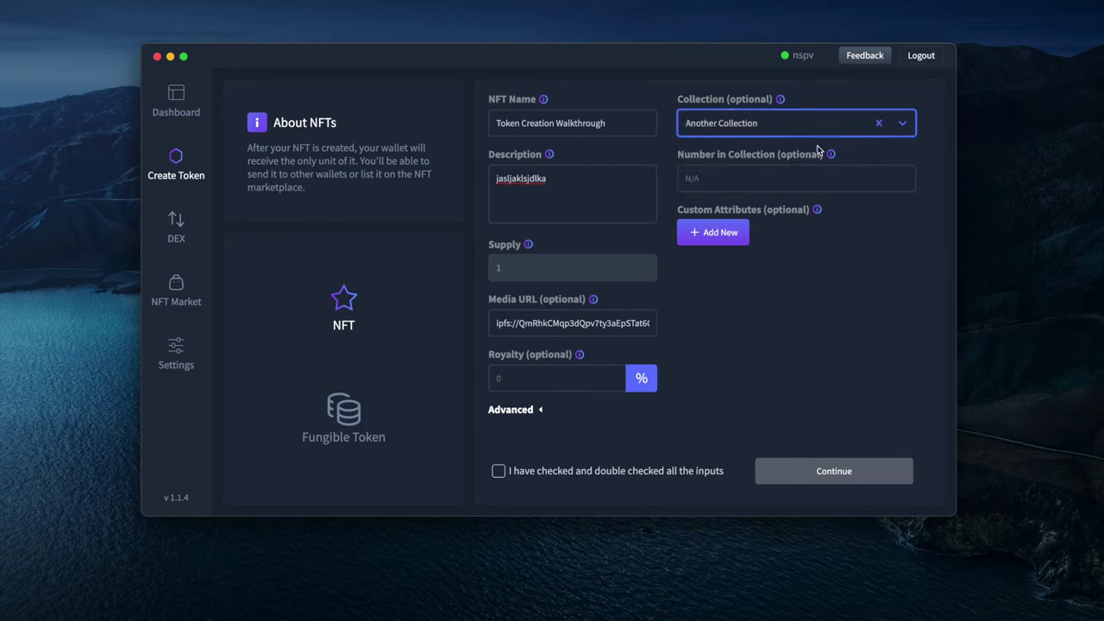
click(879, 123)
click(833, 127)
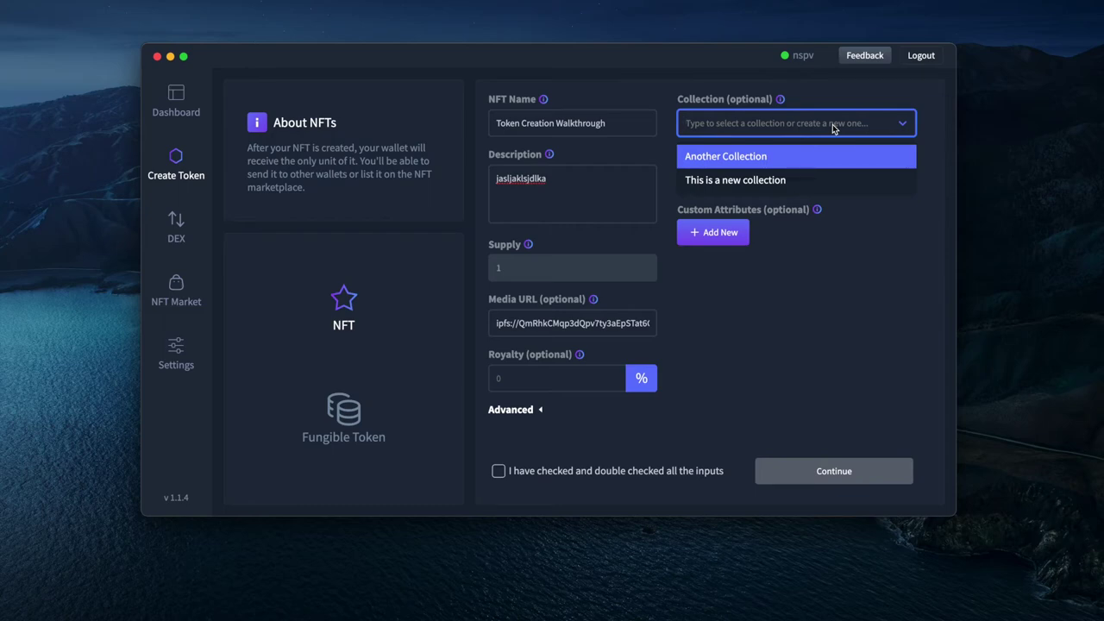
text(My New Collect)
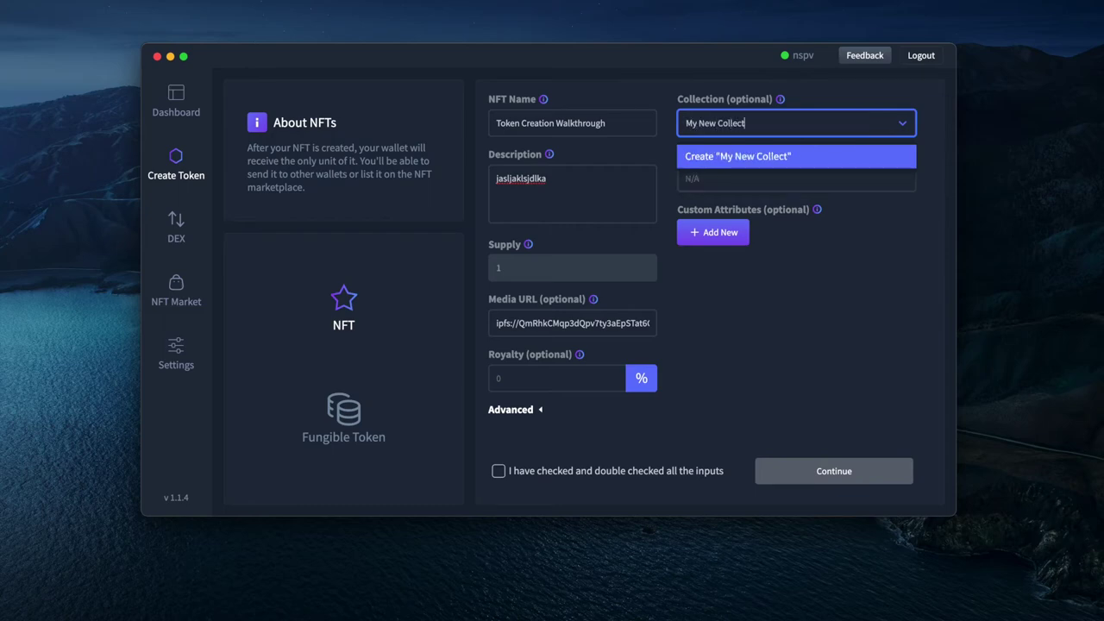
text(ion)
click(819, 157)
click(800, 180)
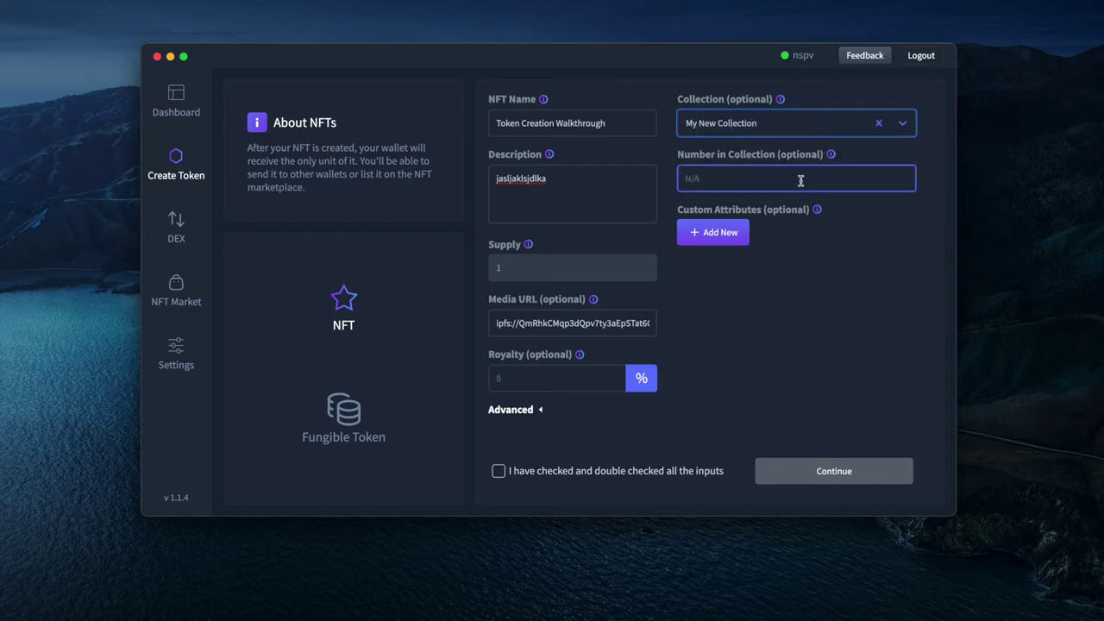
text(1)
Replace the description with 'My first NFT in this collection'
click(616, 181)
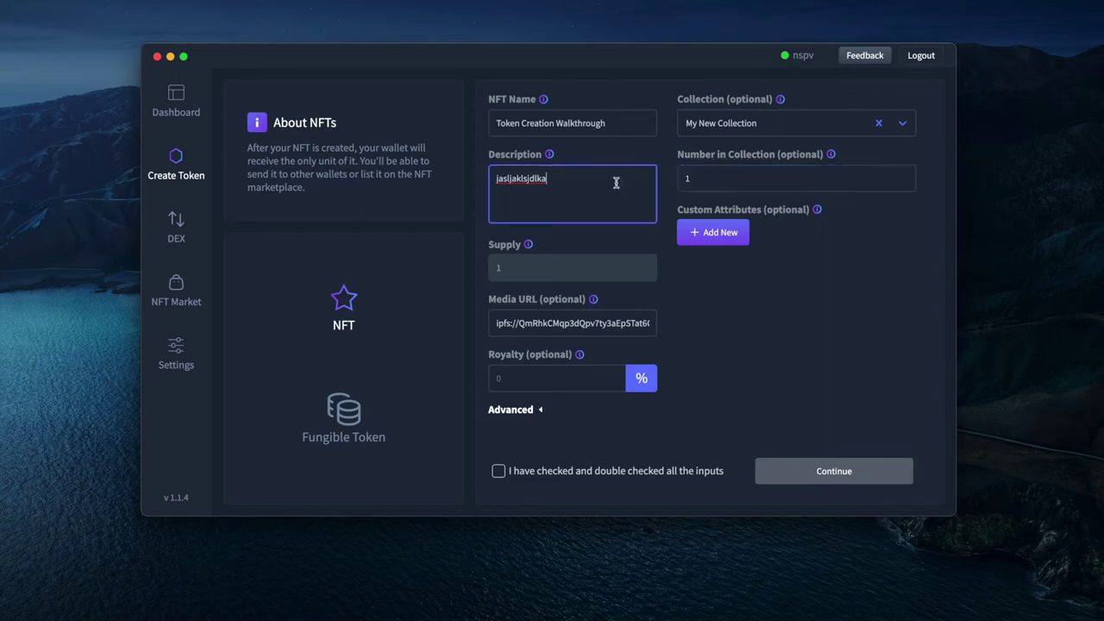
key(super+a)
text(T)
key(BackSpace)
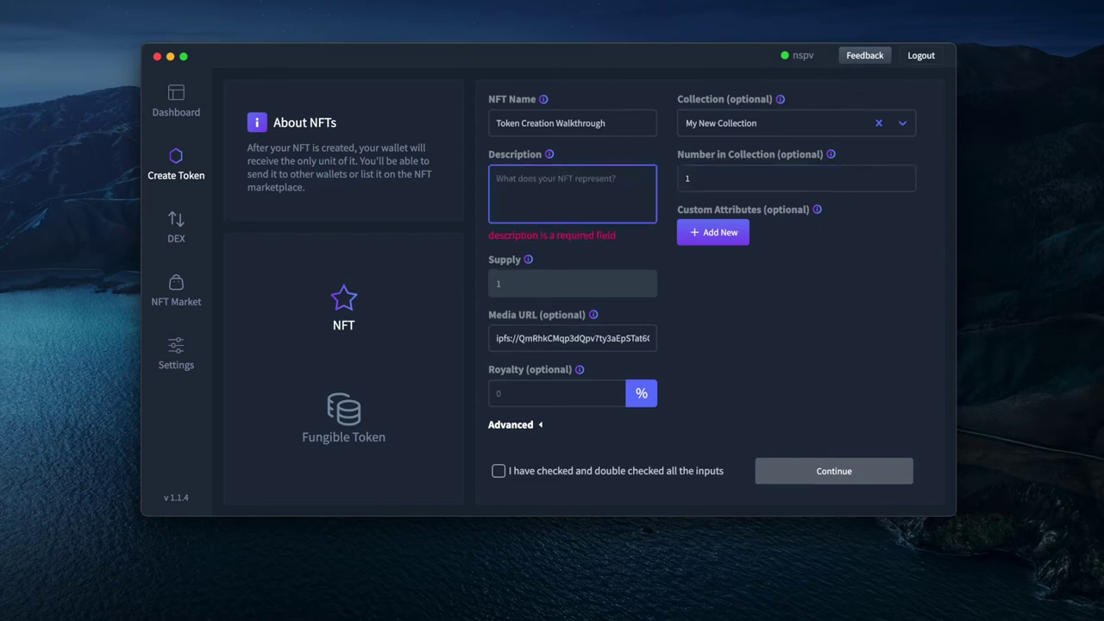
text(My first NFT in)
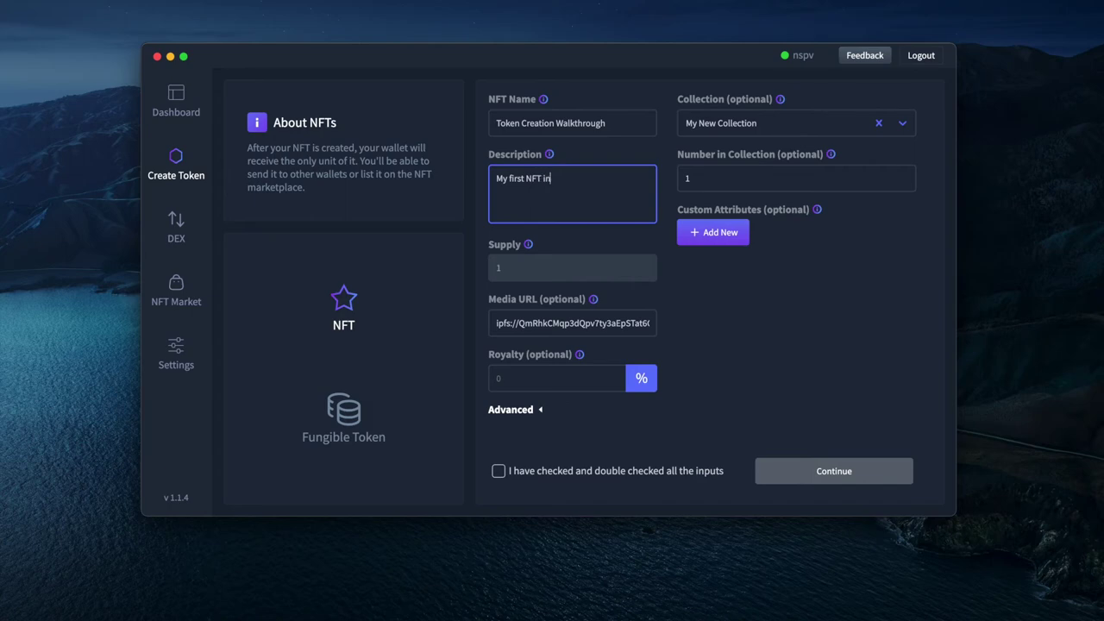
text( this collection)
click(713, 293)
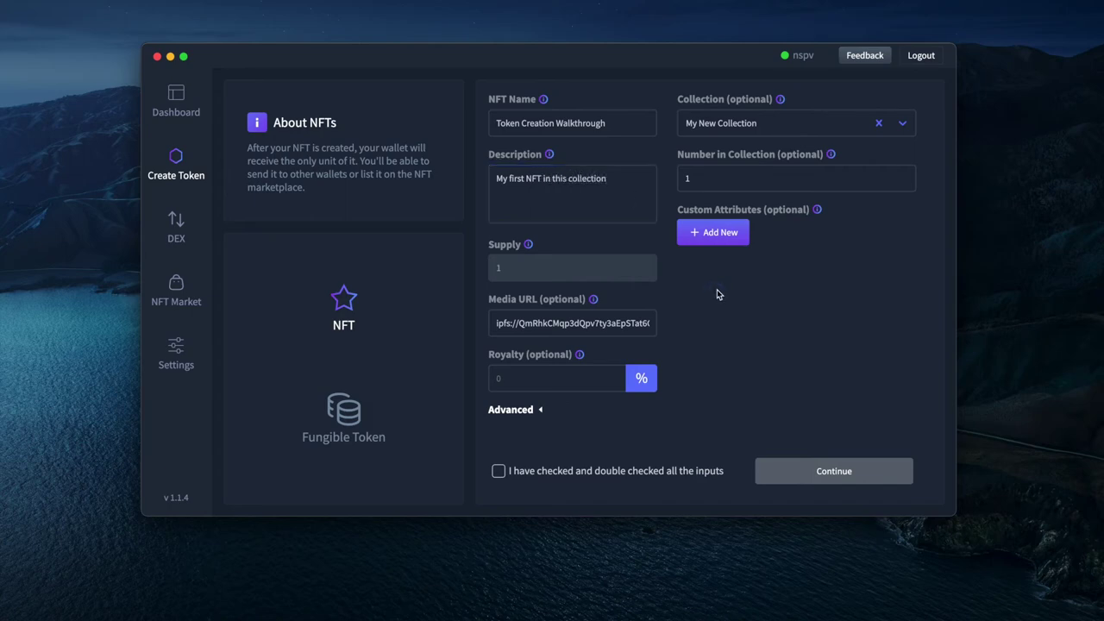
Add a custom attribute named 'strenght' with value 1
click(729, 244)
click(729, 233)
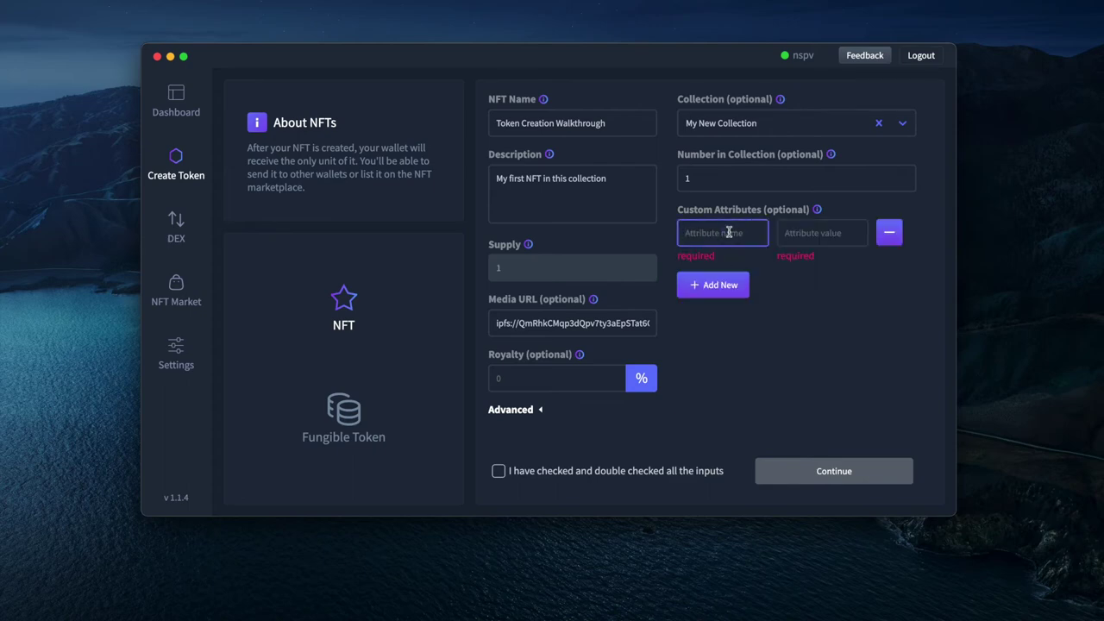
text(strenght)
key(Tab)
text(1)
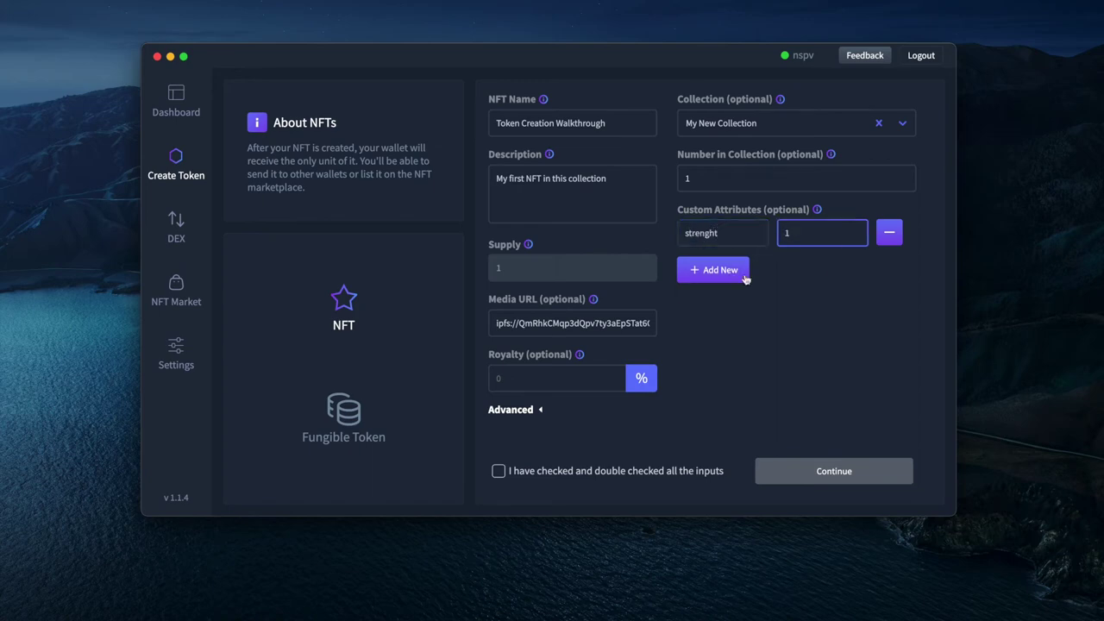
Add three extra attribute rows, remove them again, and confirm all inputs are double-checked
click(738, 272)
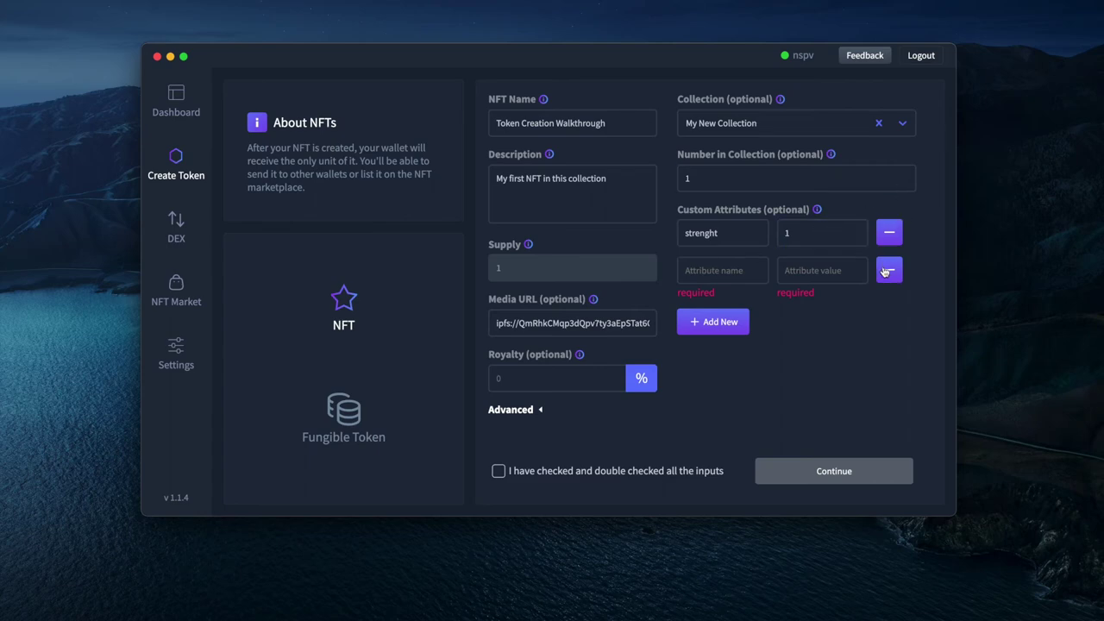
click(736, 325)
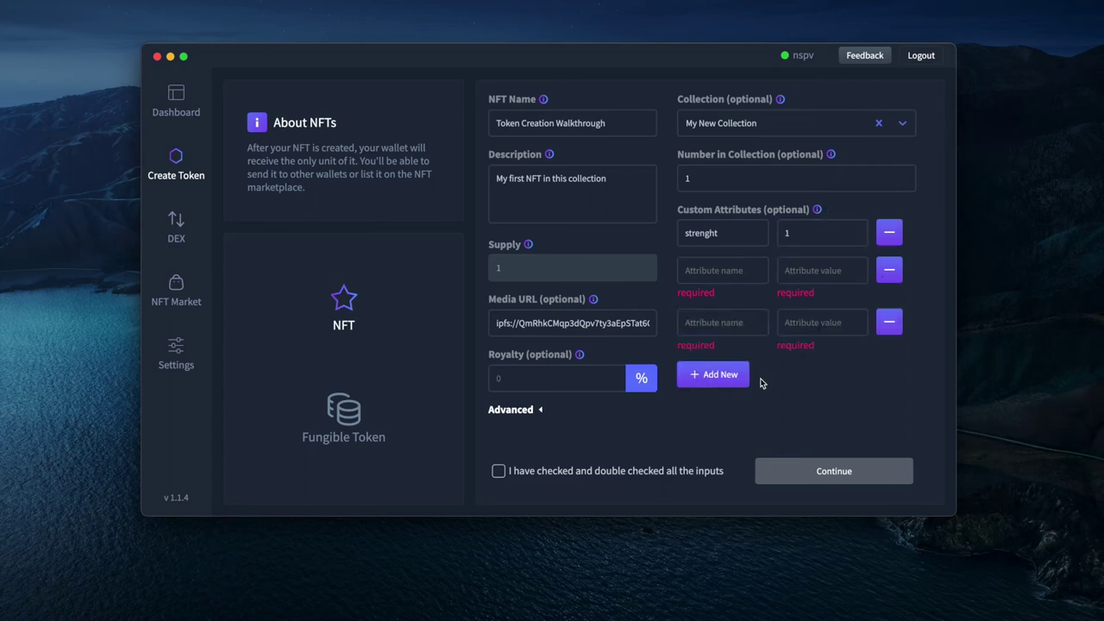
click(730, 380)
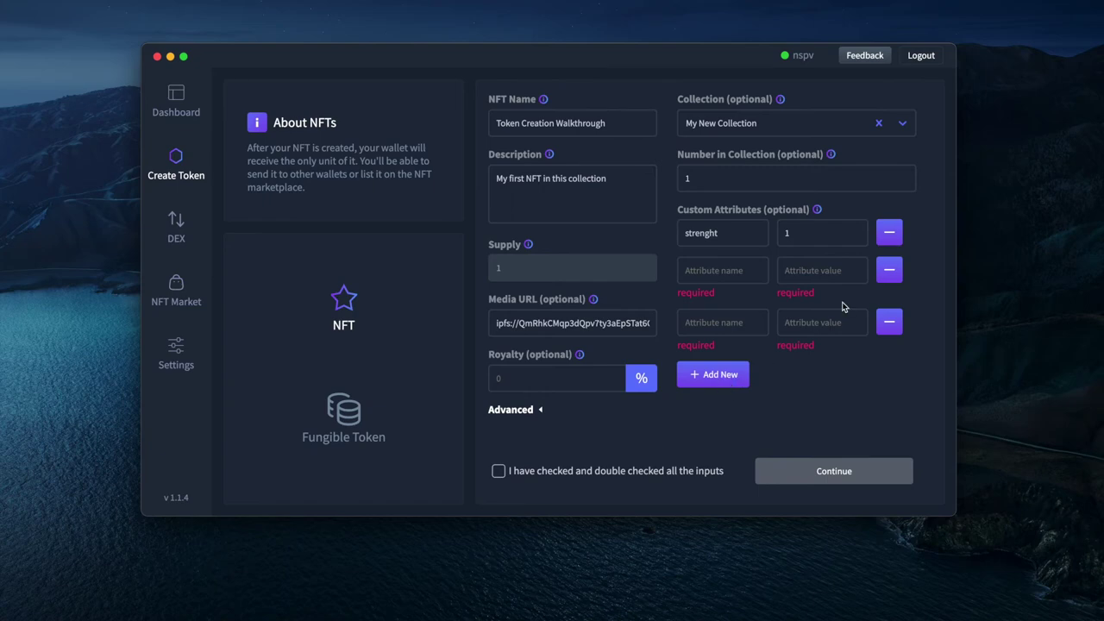
click(884, 276)
click(884, 276)
click(883, 276)
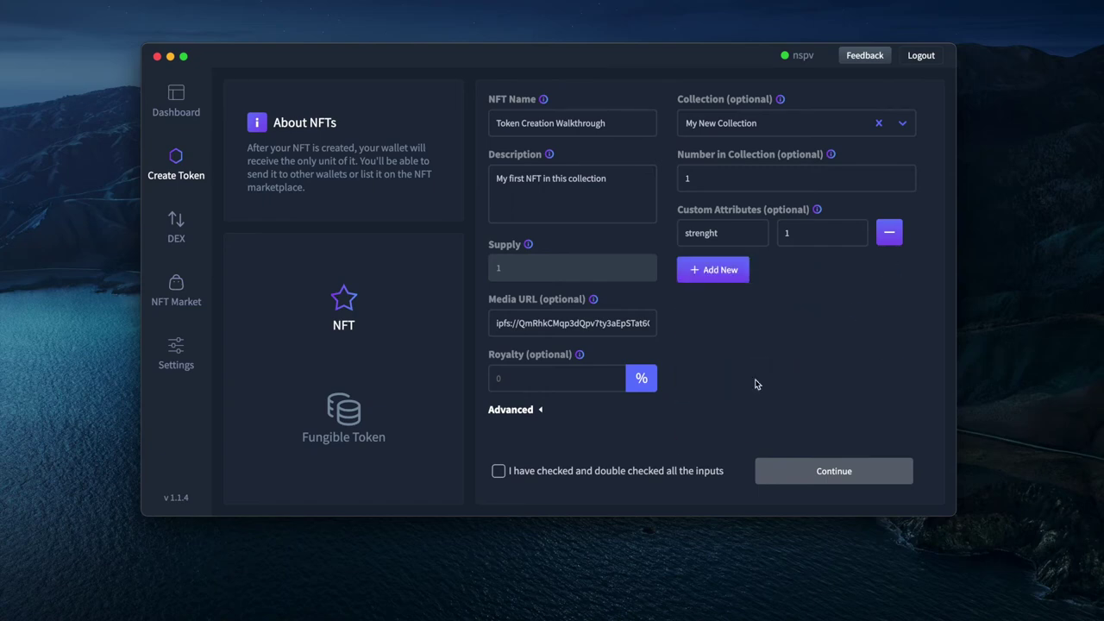
click(647, 475)
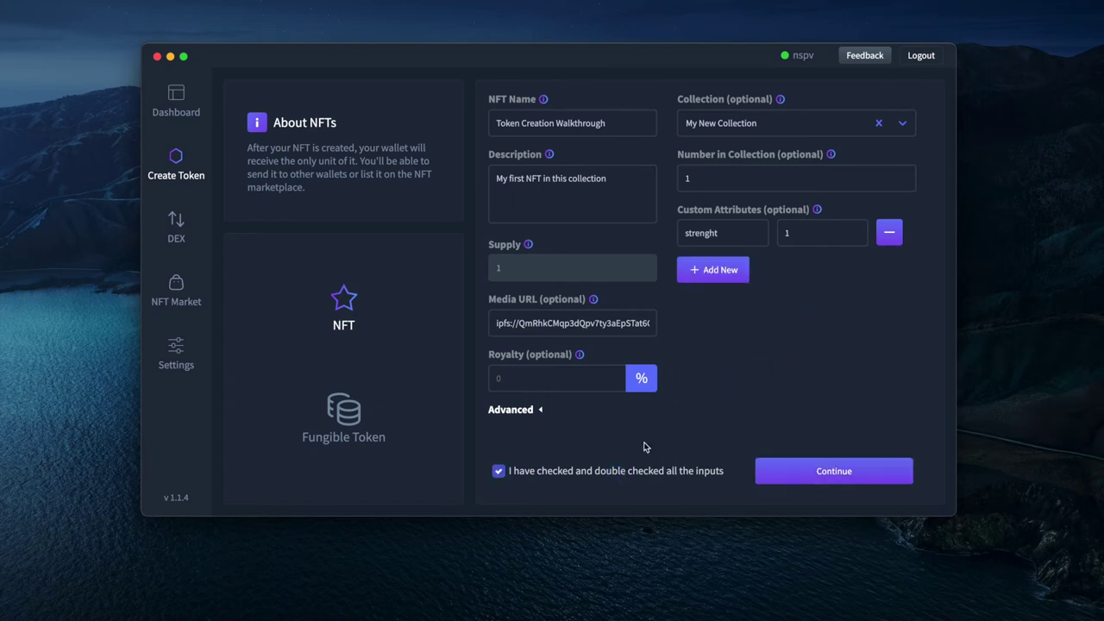
Review the NFT details and tick the 0.00010001 TKLTEST creation cost acknowledgement
click(833, 472)
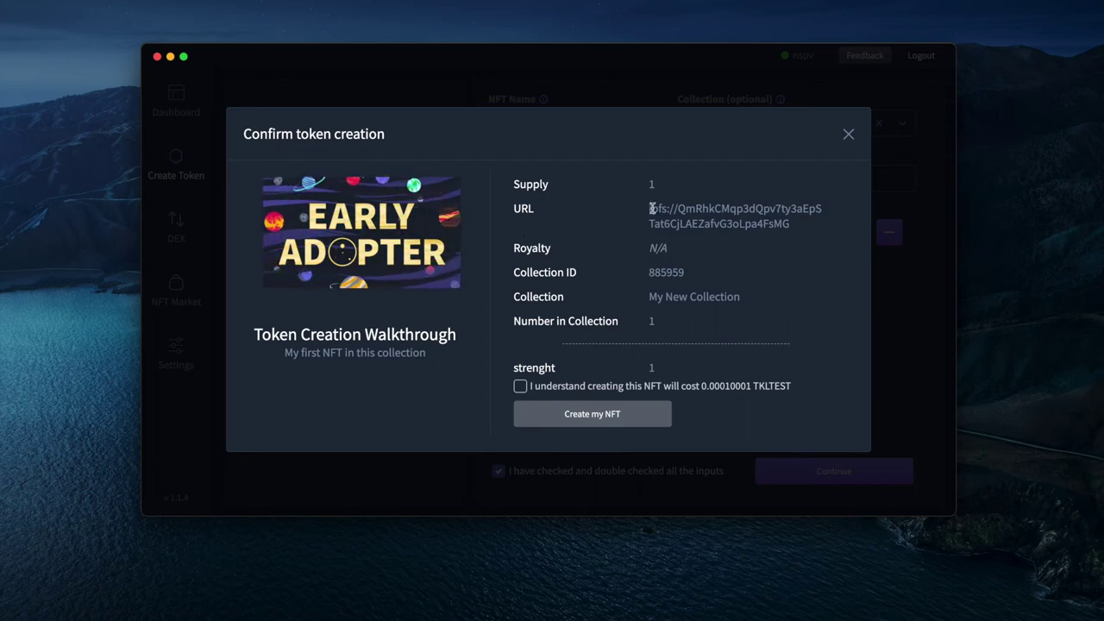
drag(649, 208, 367, 272)
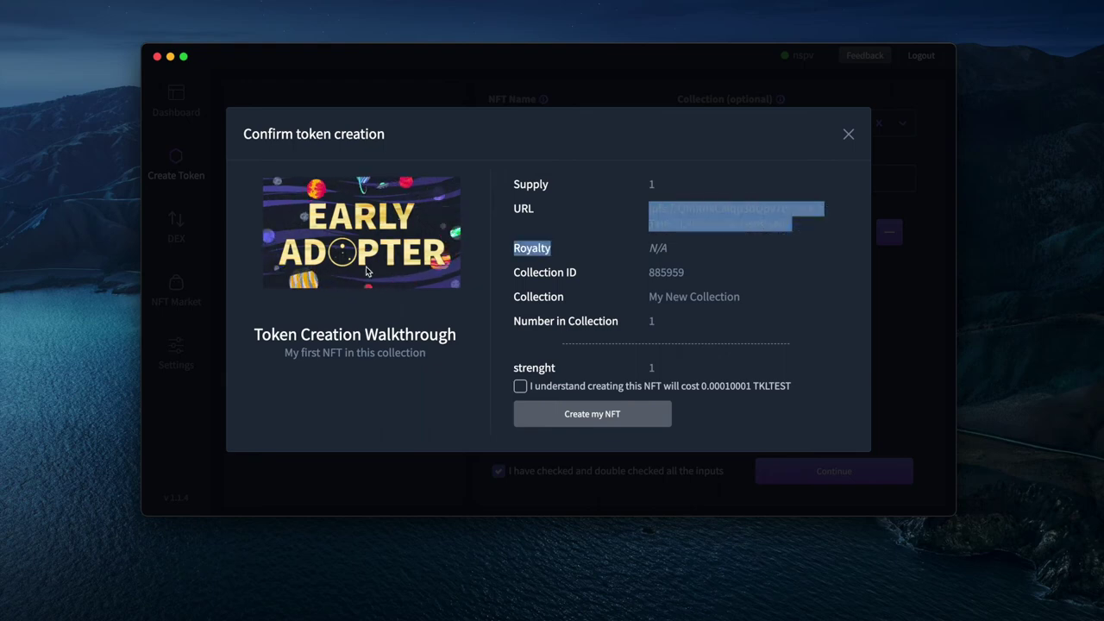
click(721, 249)
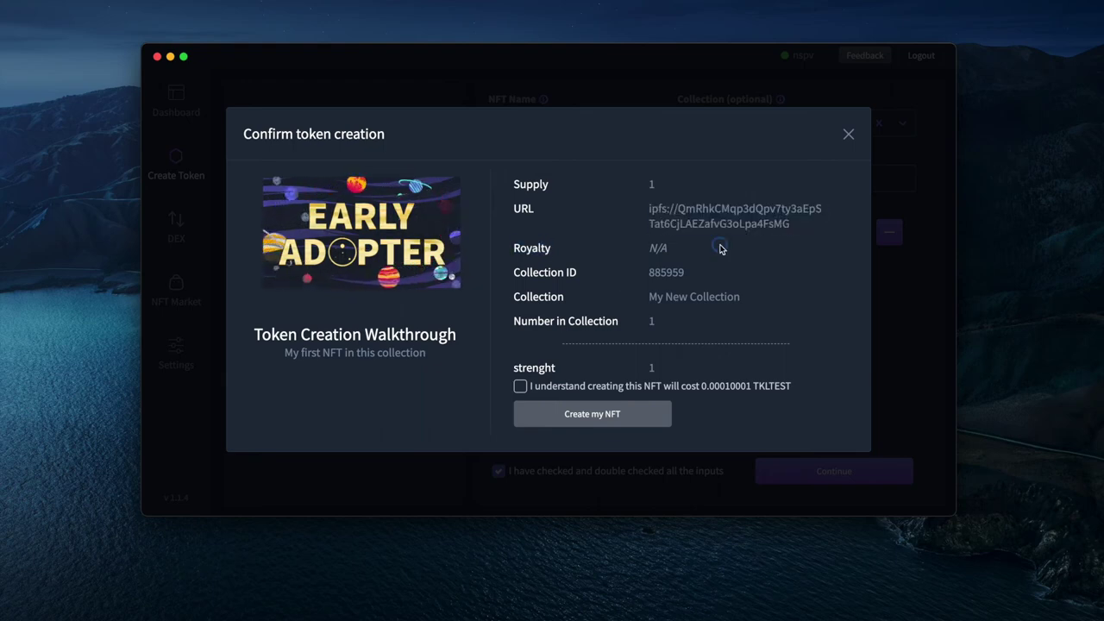
scroll(604, 337, down, 1)
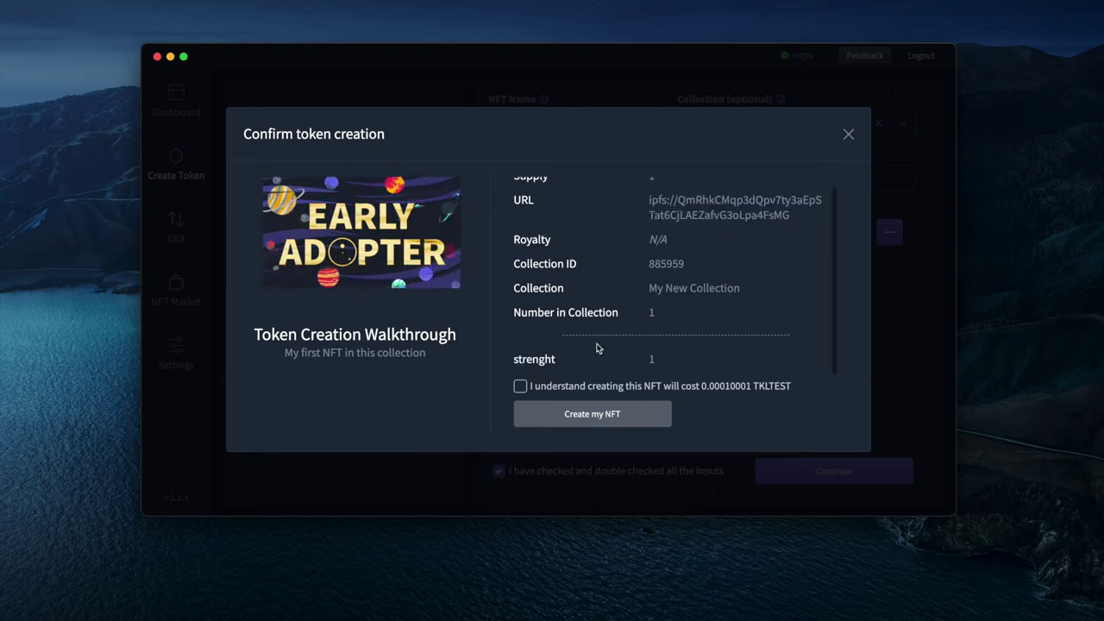
click(559, 377)
click(559, 377)
scroll(586, 315, up, 1)
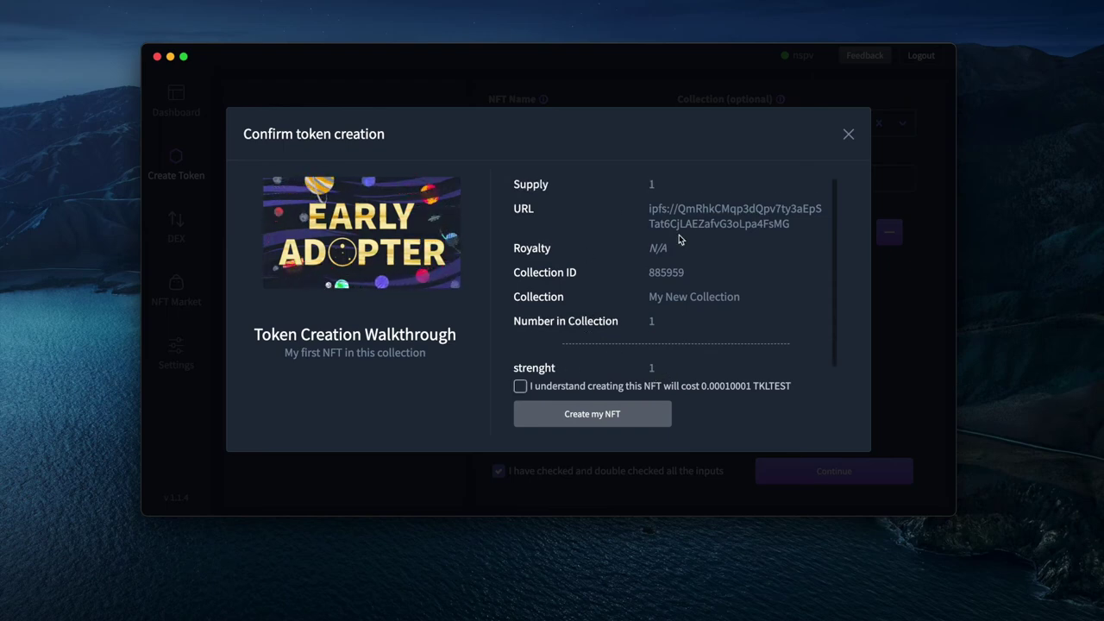
scroll(672, 275, down, 1)
click(701, 389)
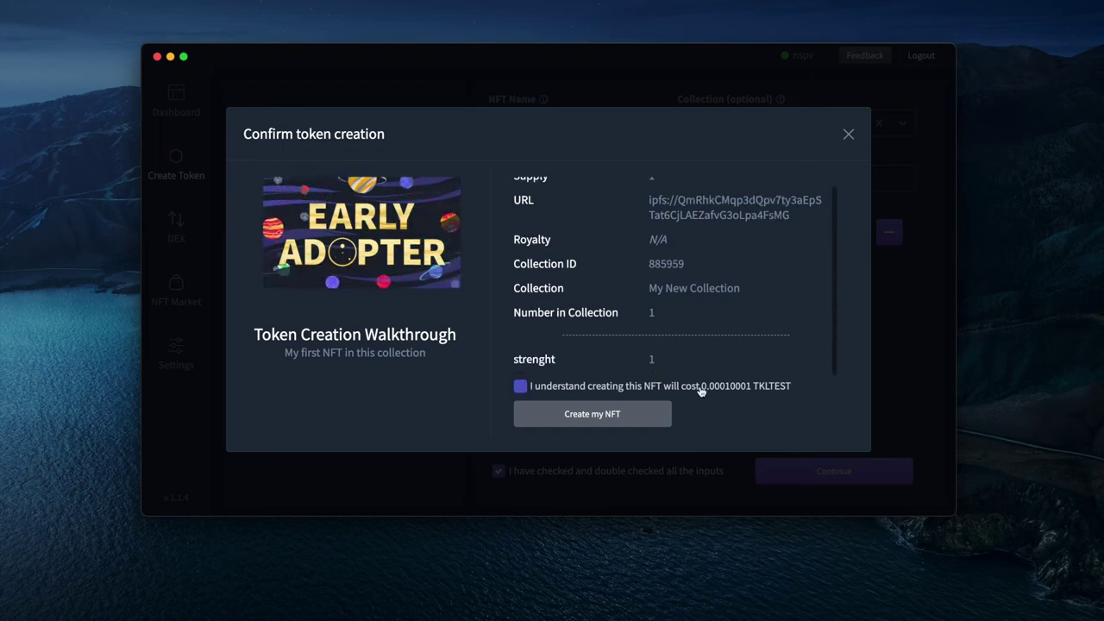
click(743, 393)
click(713, 397)
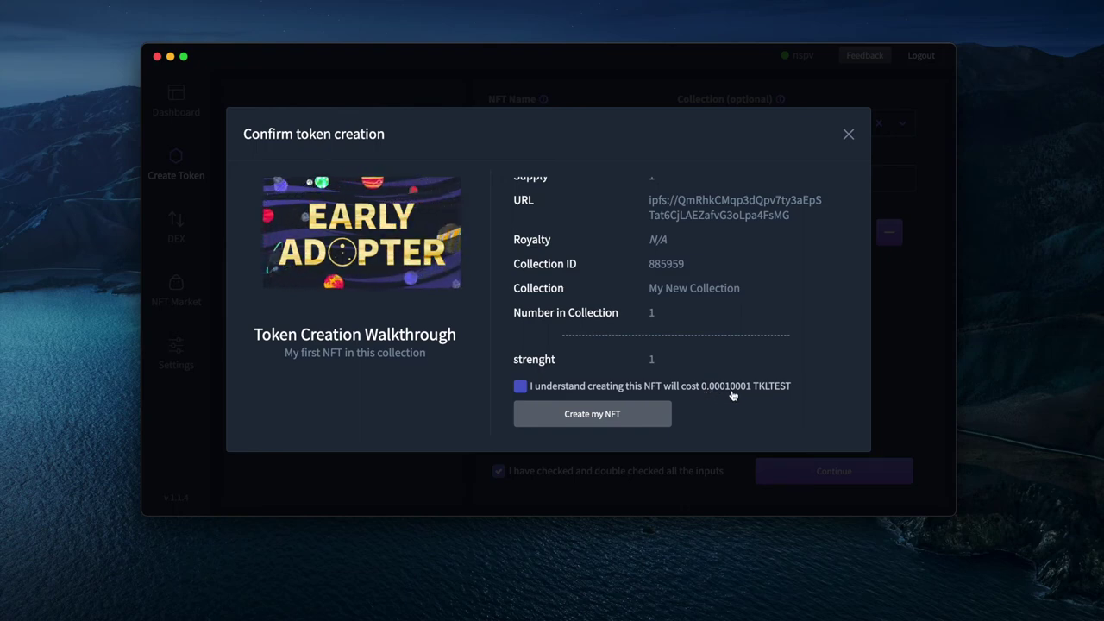
click(733, 395)
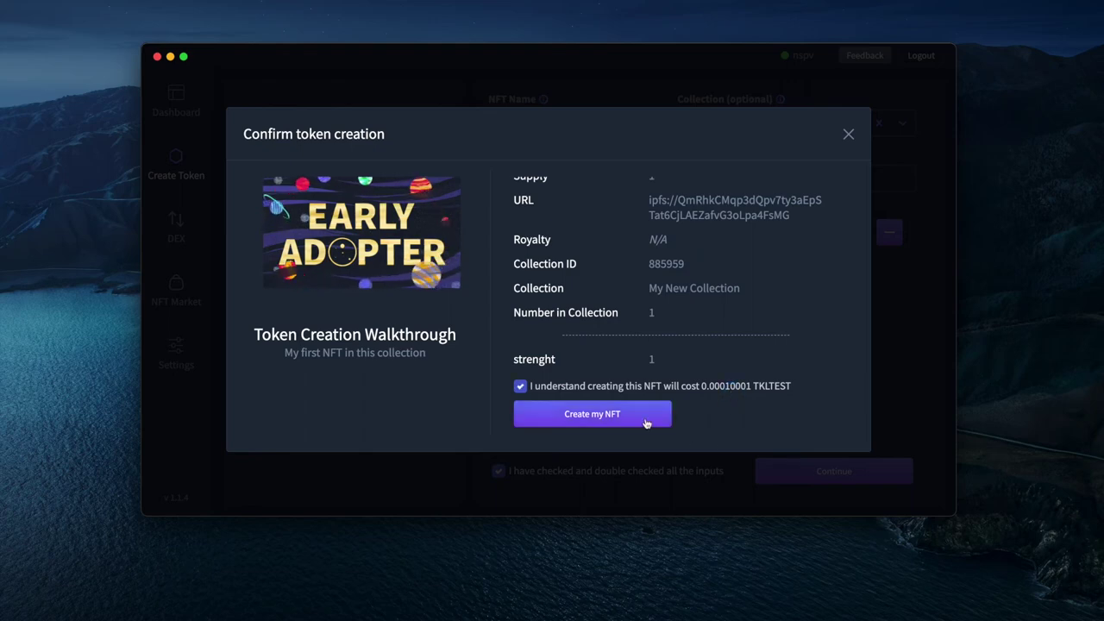
Mint the Token Creation Walkthrough NFT and view its creation transaction in the block explorer
click(597, 416)
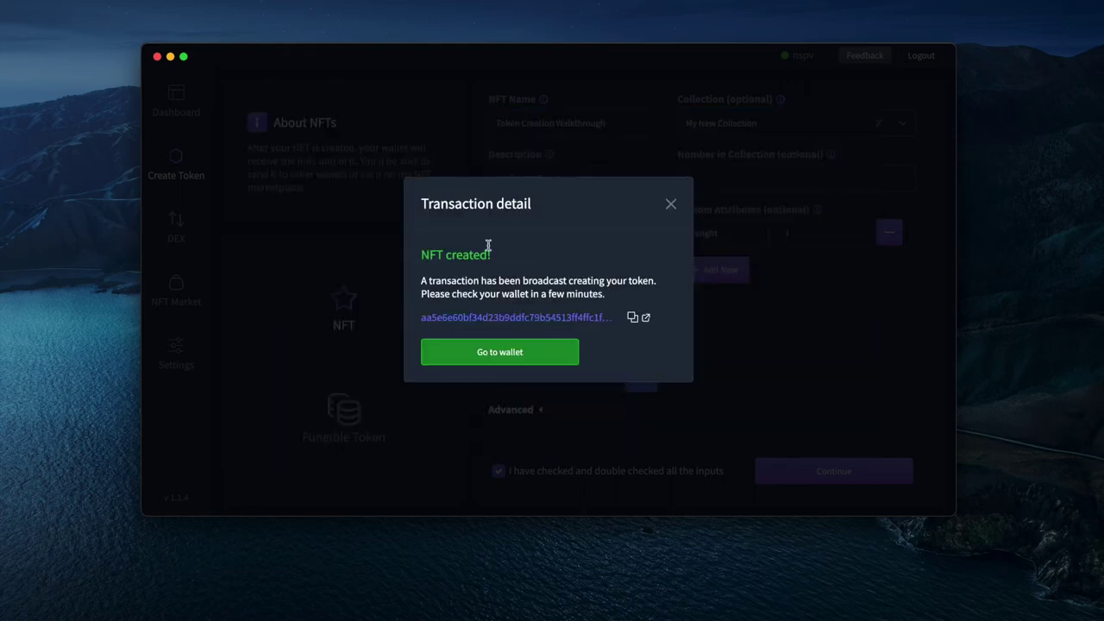
drag(422, 254, 516, 250)
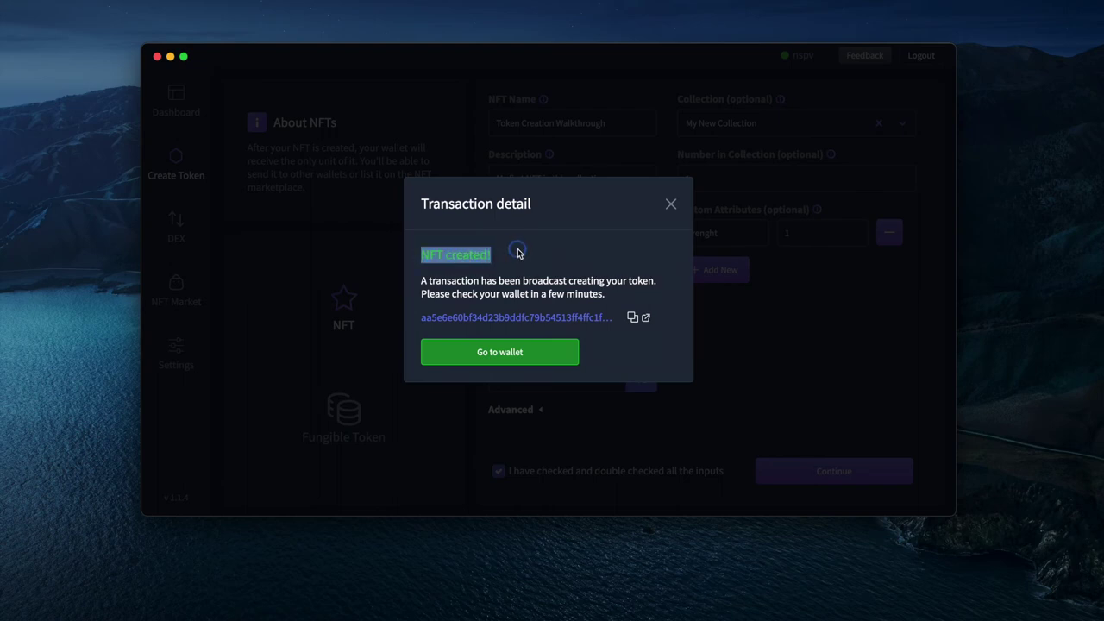
click(534, 297)
click(646, 318)
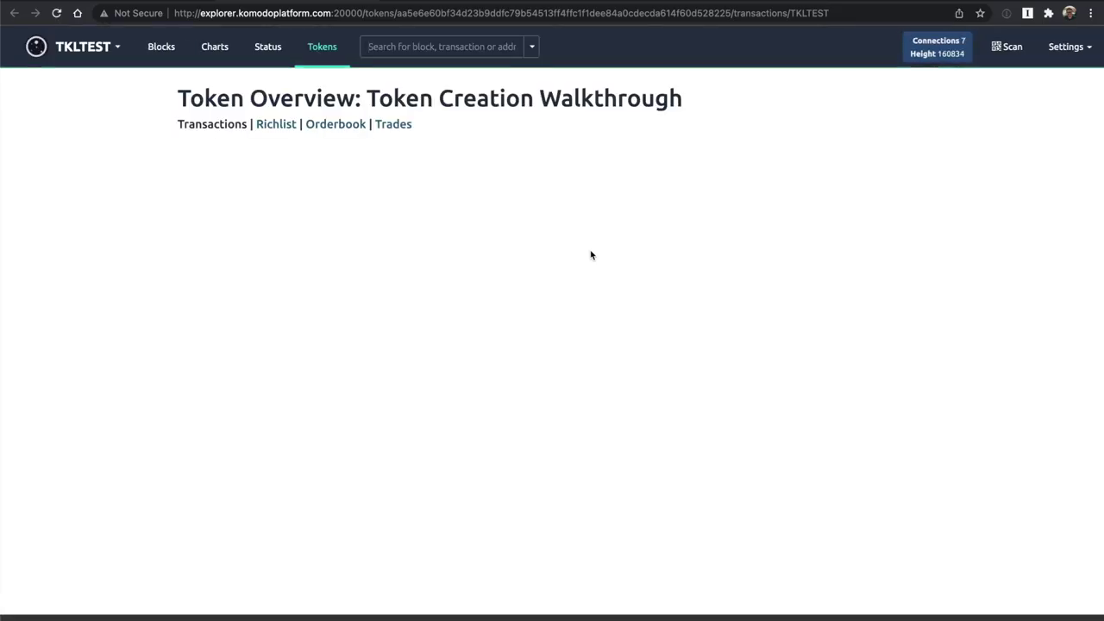
Inspect the Token Overview summary, arbitrary data and transactions, then return to Tokel dApp
scroll(522, 404, down, 5)
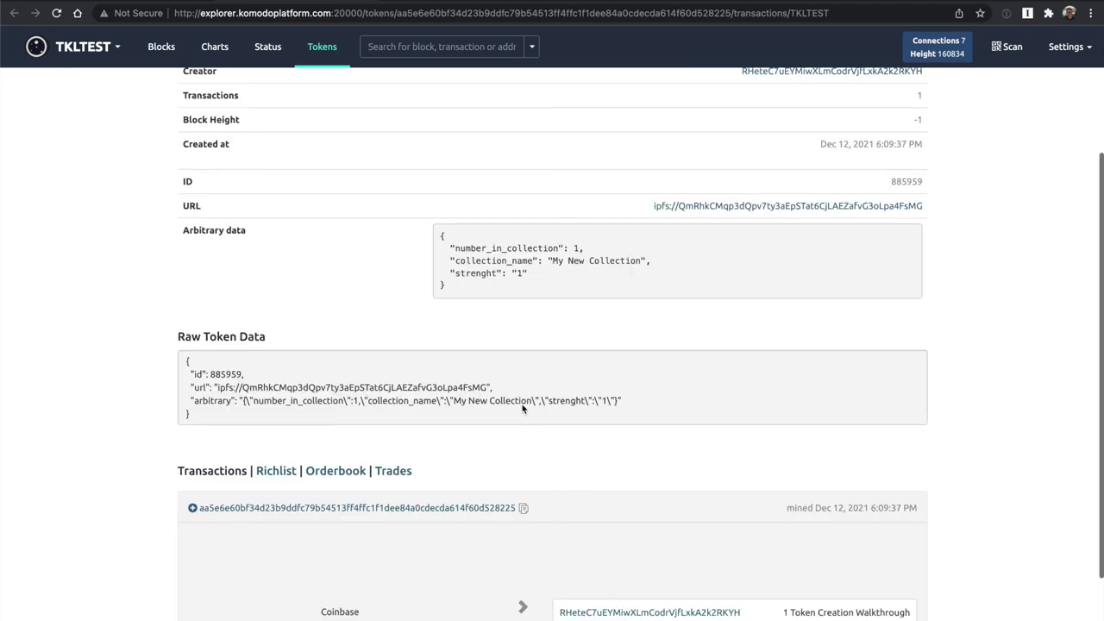
scroll(481, 465, up, 6)
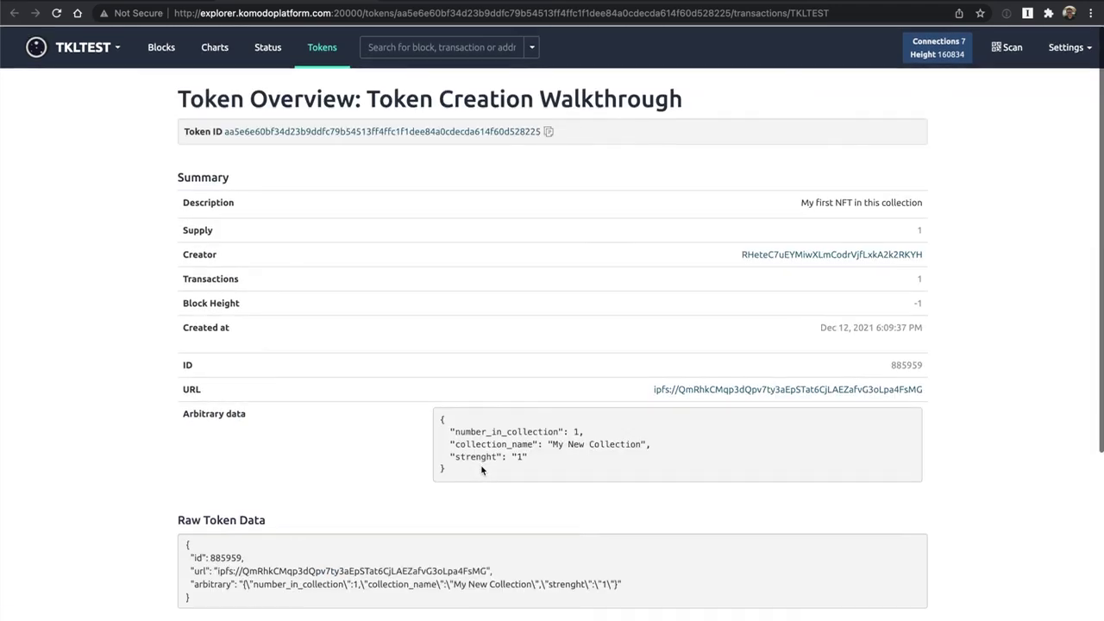
scroll(488, 466, down, 6)
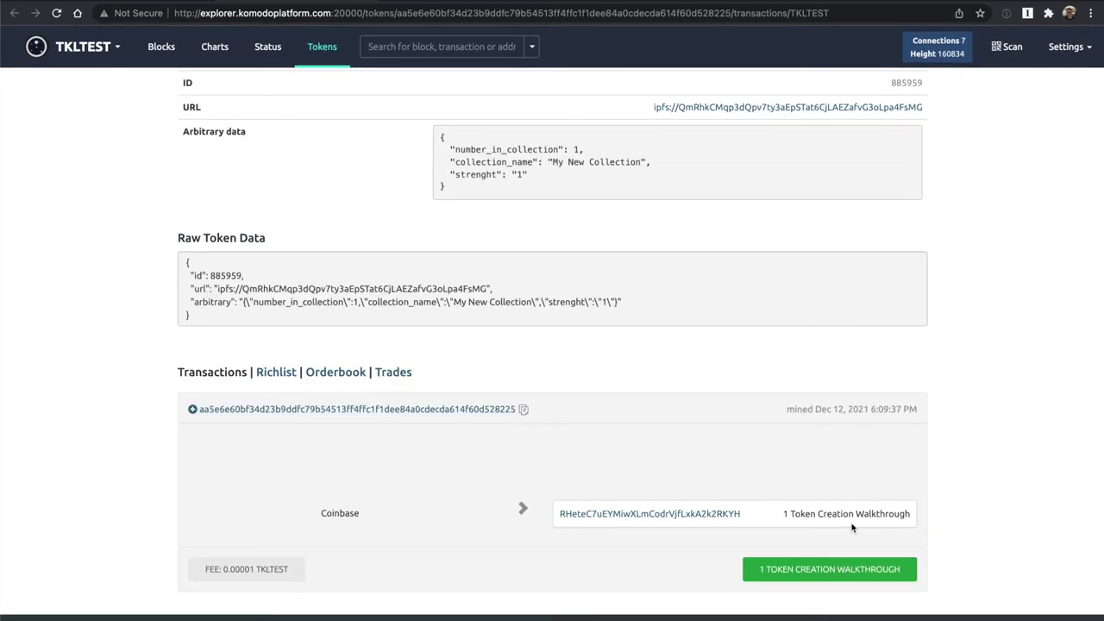
drag(787, 414, 937, 409)
click(937, 409)
scroll(487, 414, up, 4)
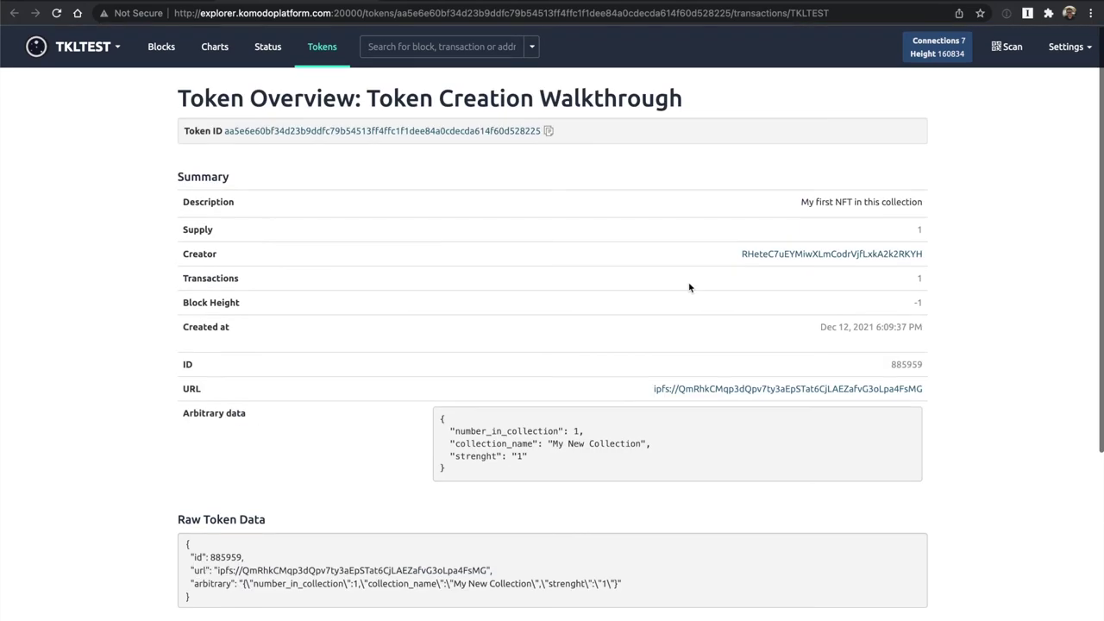
scroll(659, 381, down, 1)
scroll(658, 381, down, 1)
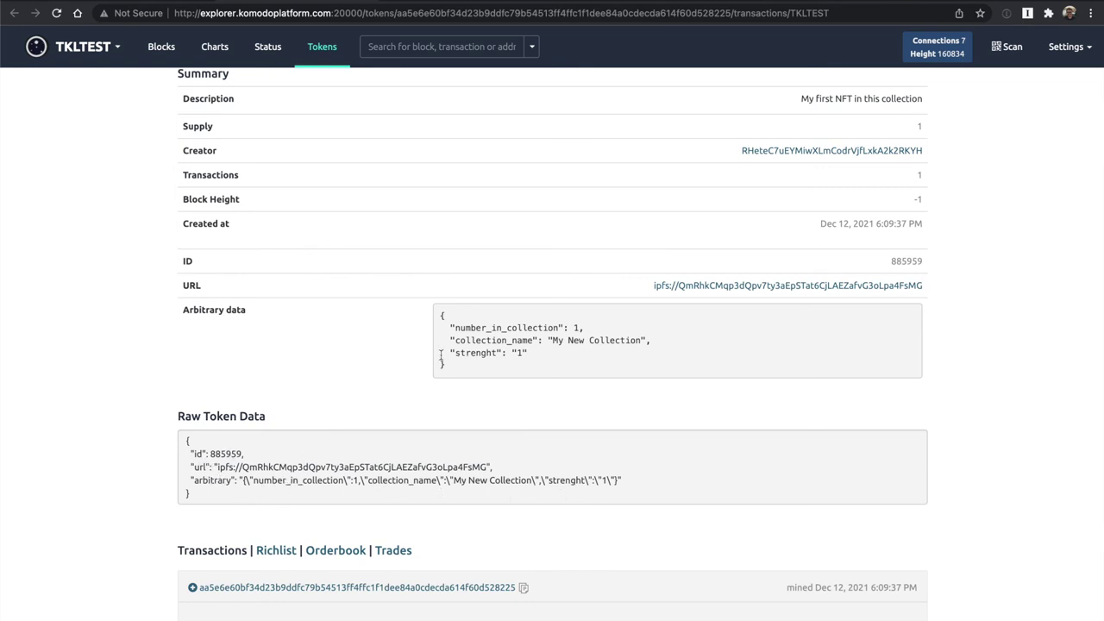
scroll(552, 362, up, 1)
drag(451, 409, 560, 409)
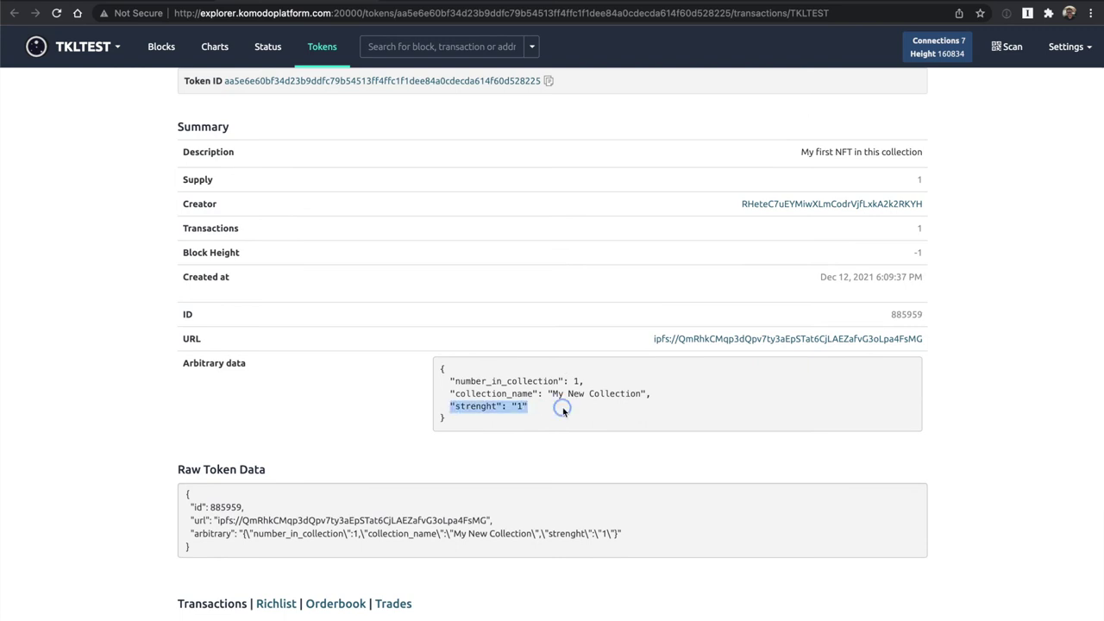
click(561, 409)
scroll(560, 409, up, 1)
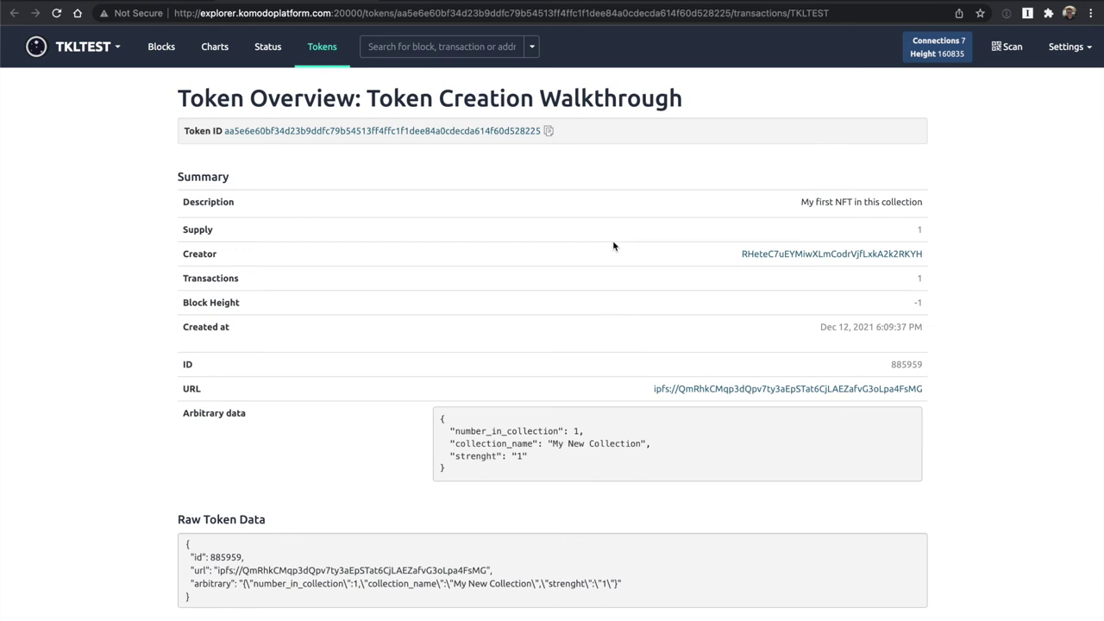
key(super+Tab)
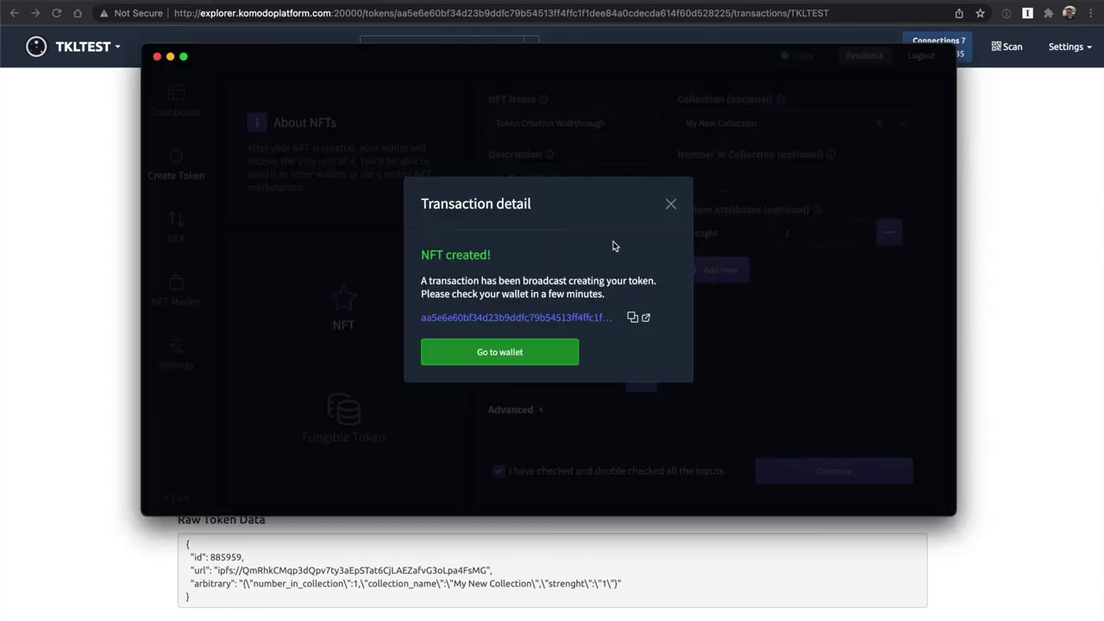
Close the transaction detail, view Token Creation Walkthrough in the Dashboard list, and open then cancel Send
click(666, 207)
click(176, 103)
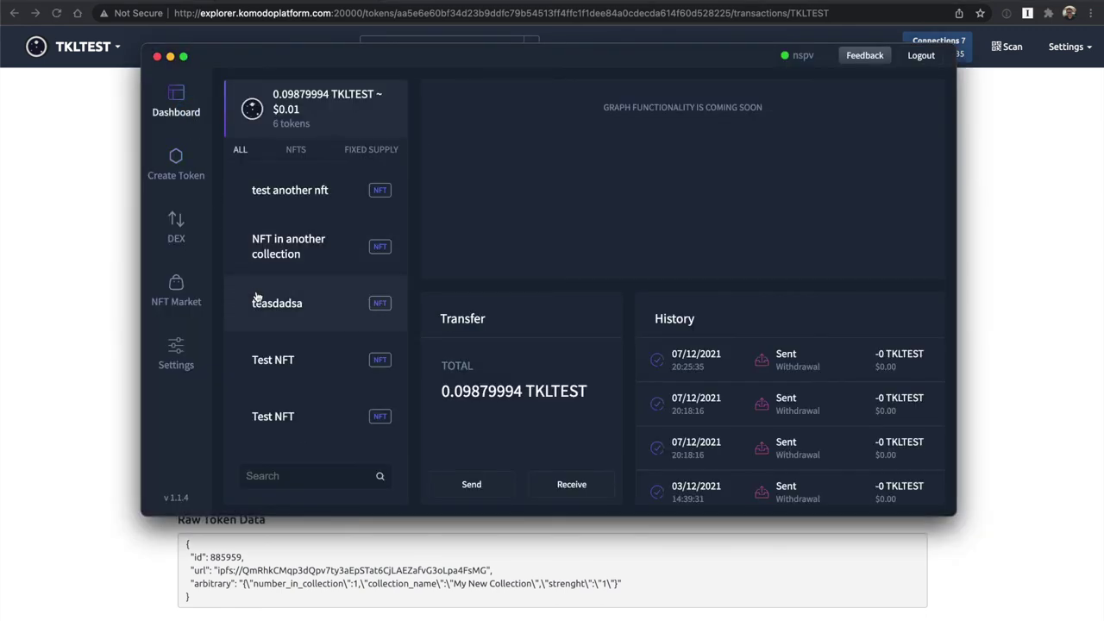
scroll(314, 311, down, 1)
scroll(314, 336, up, 1)
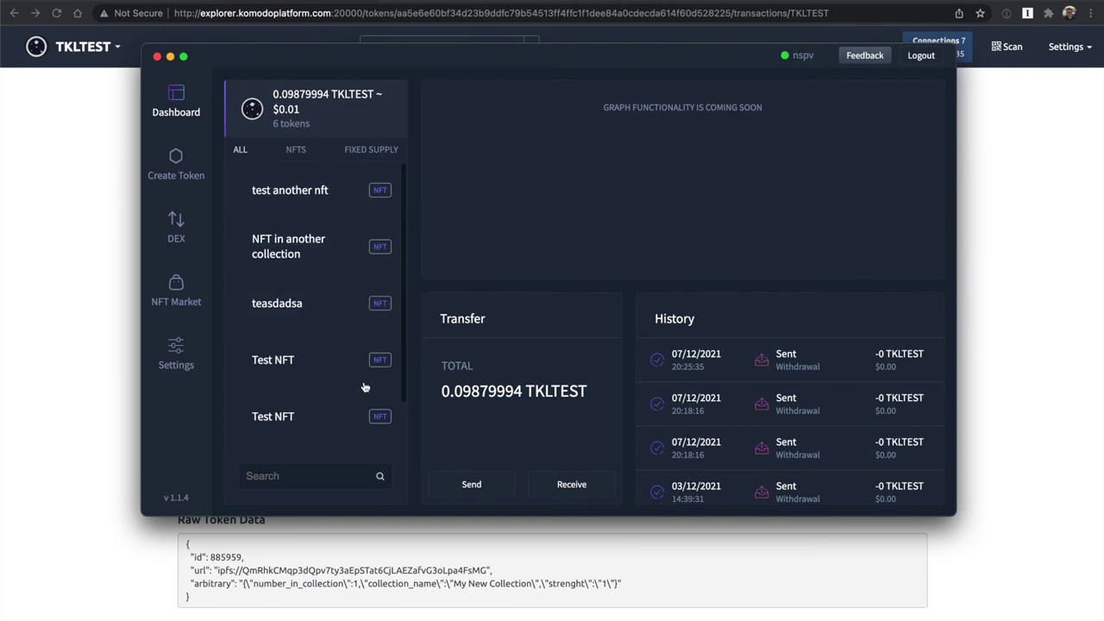
scroll(338, 301, down, 1)
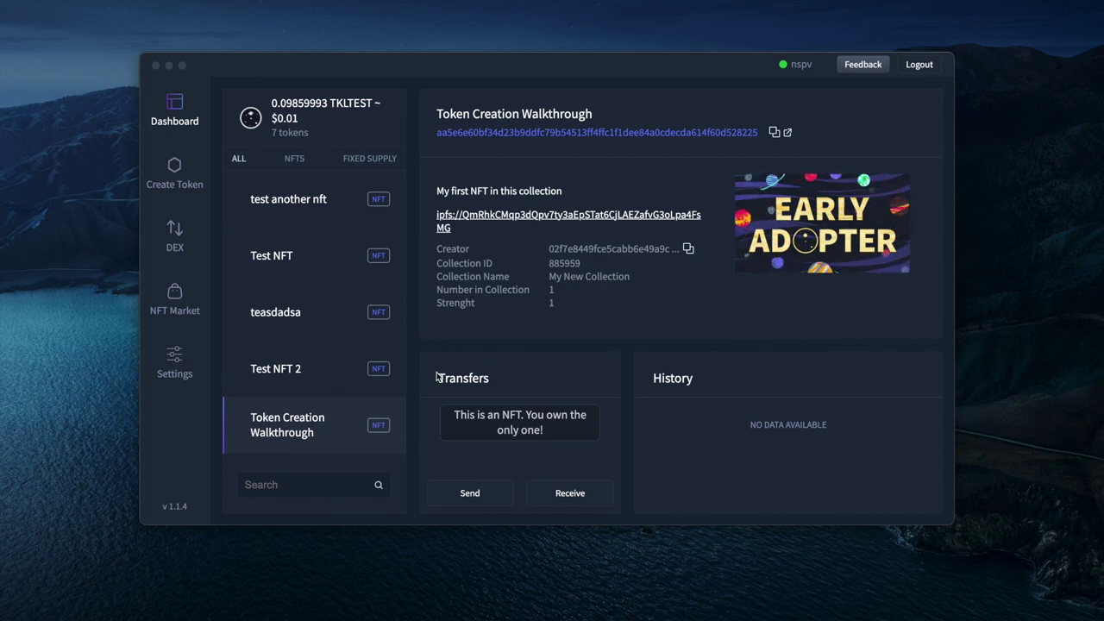
click(410, 348)
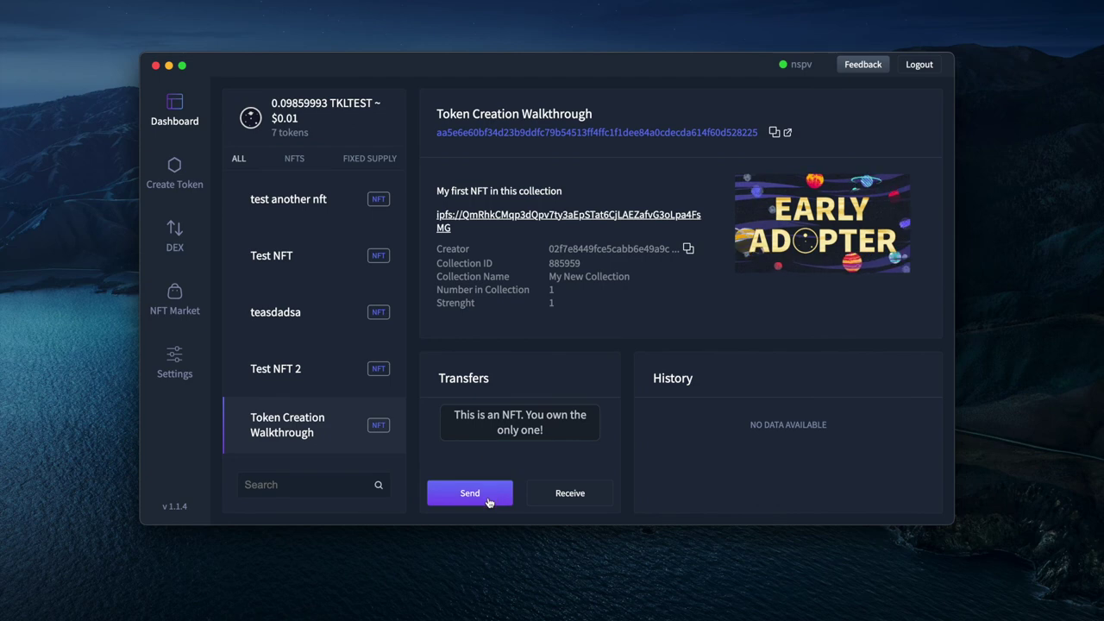
click(488, 500)
click(669, 153)
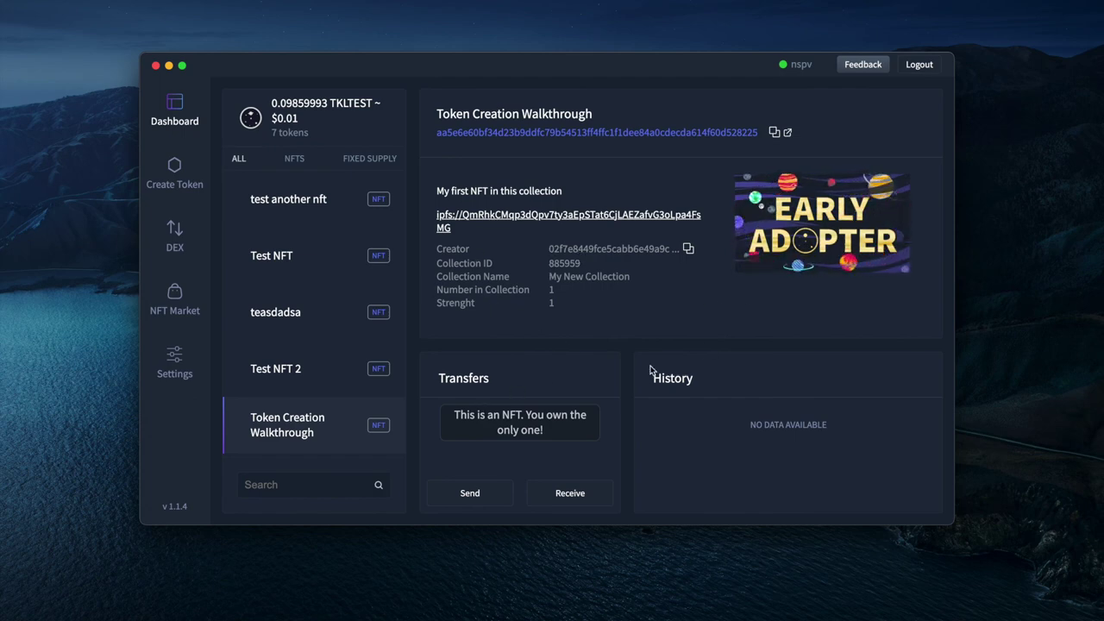
click(174, 177)
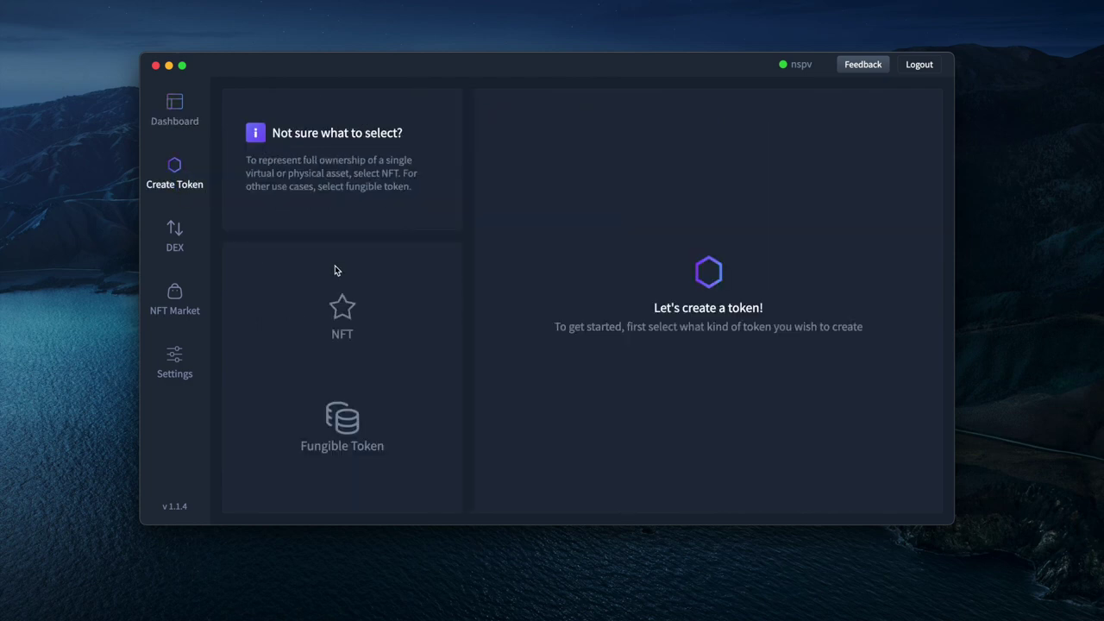
click(339, 311)
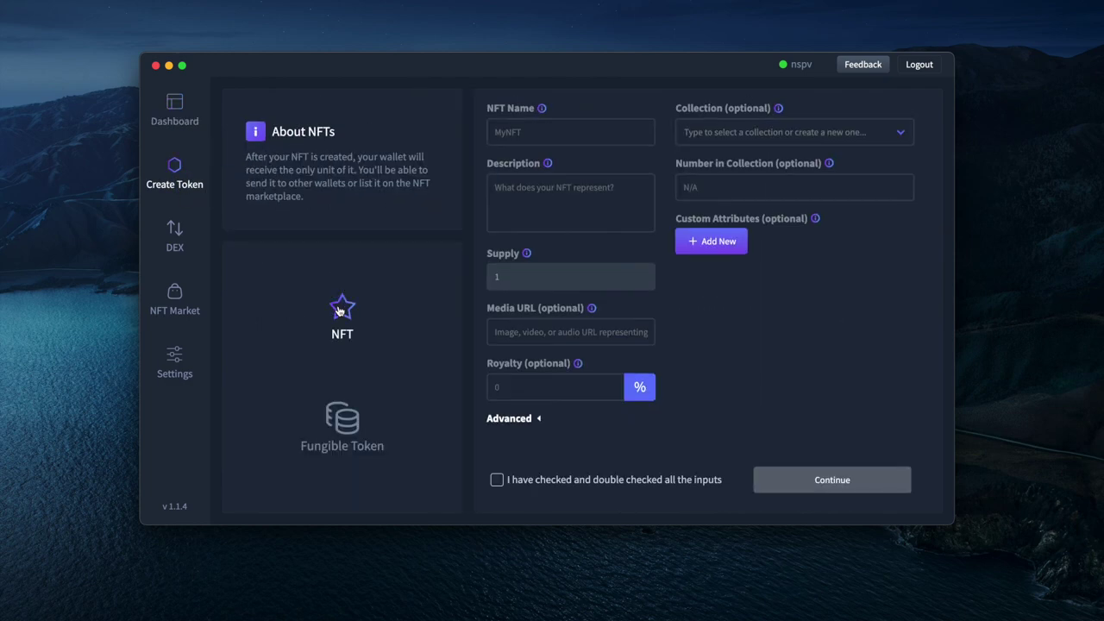
click(340, 423)
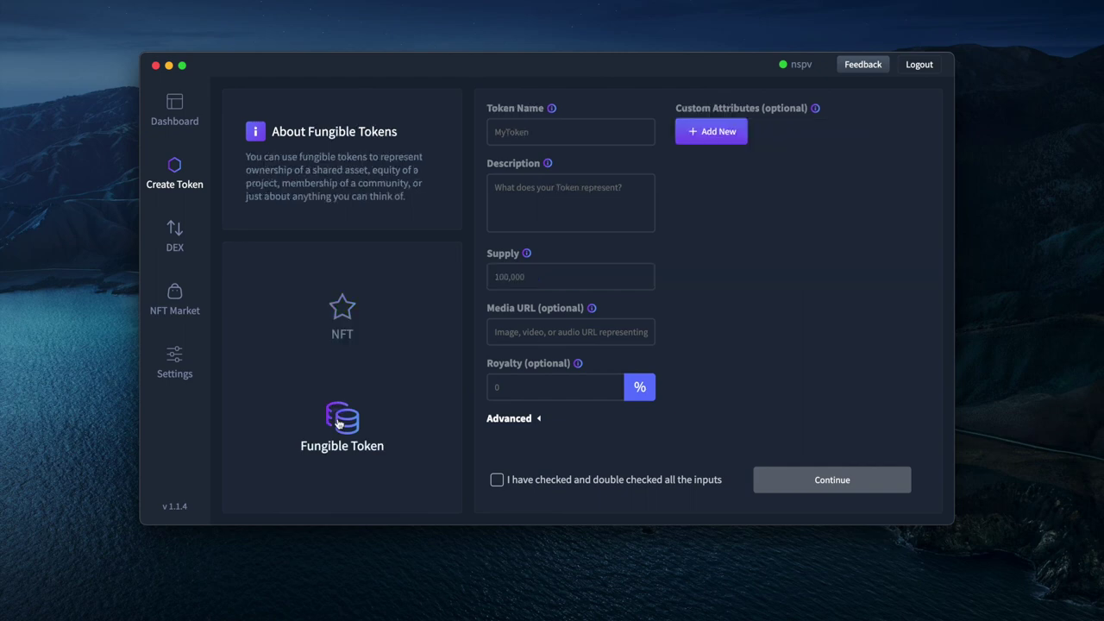
click(177, 128)
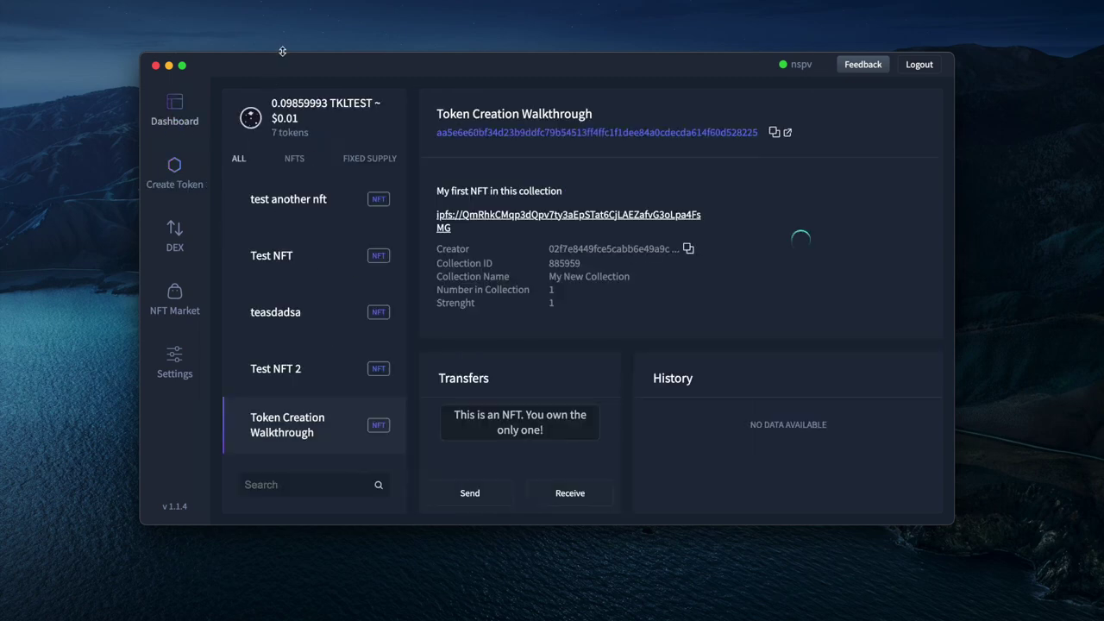